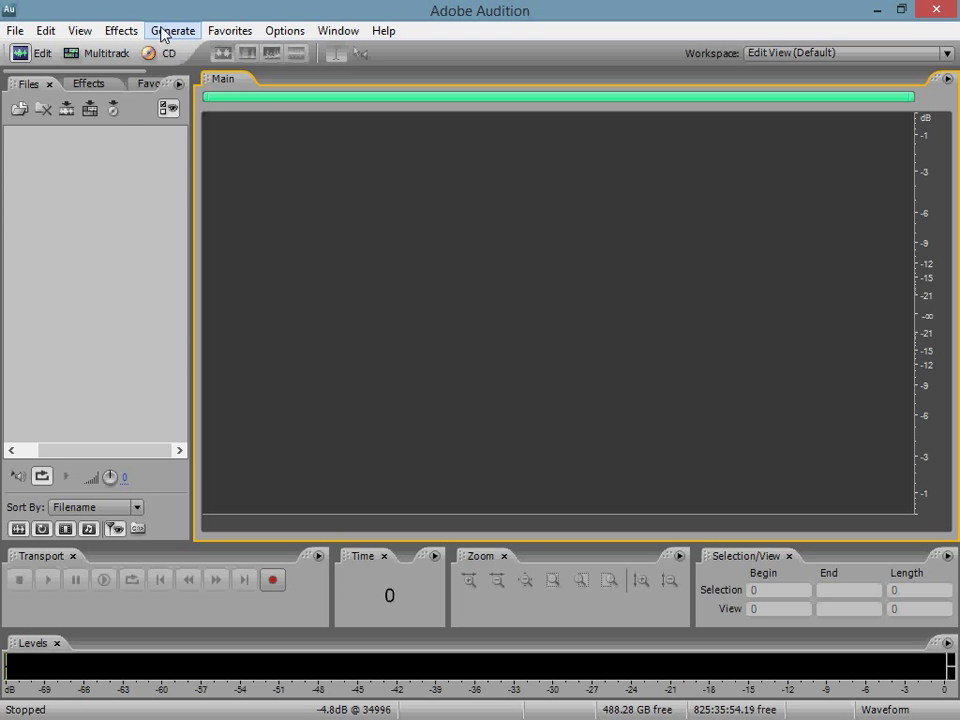
Browse the Effects list and close it without applying anything.
{"action": "left_click", "coordinate": [130, 31]}
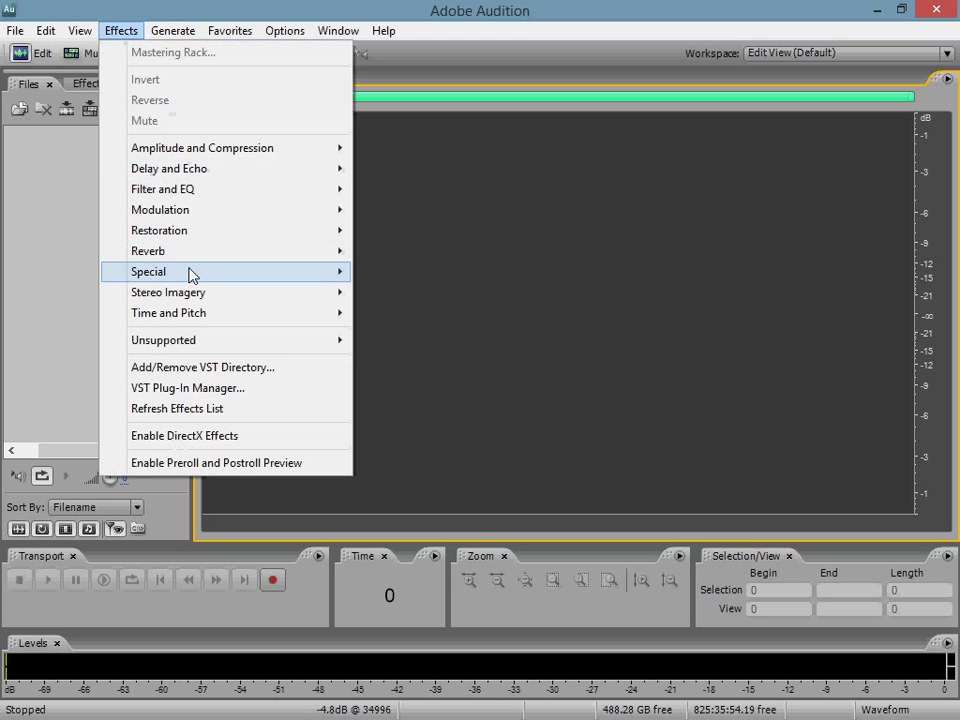
{"action": "mouse_move", "coordinate": [191, 280]}
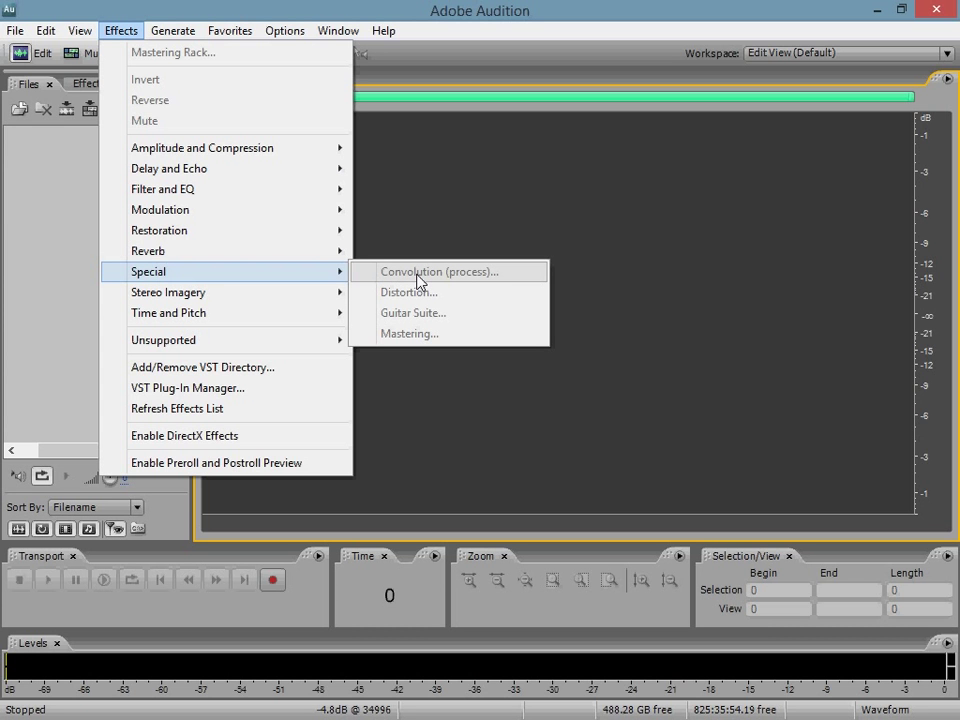
{"action": "left_click", "coordinate": [467, 223]}
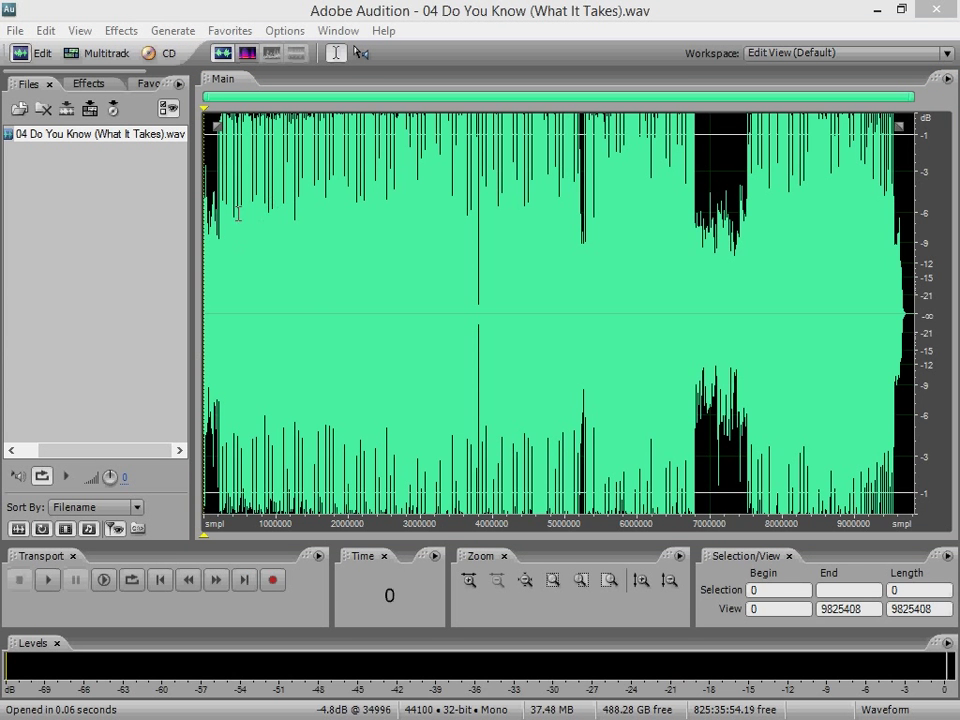
Zoom into the opening beats and play the stretch from sample 321958 to 427873.
{"action": "left_click", "coordinate": [227, 420]}
{"action": "scroll", "coordinate": [225, 420], "scroll_direction": "up", "scroll_amount": 6}
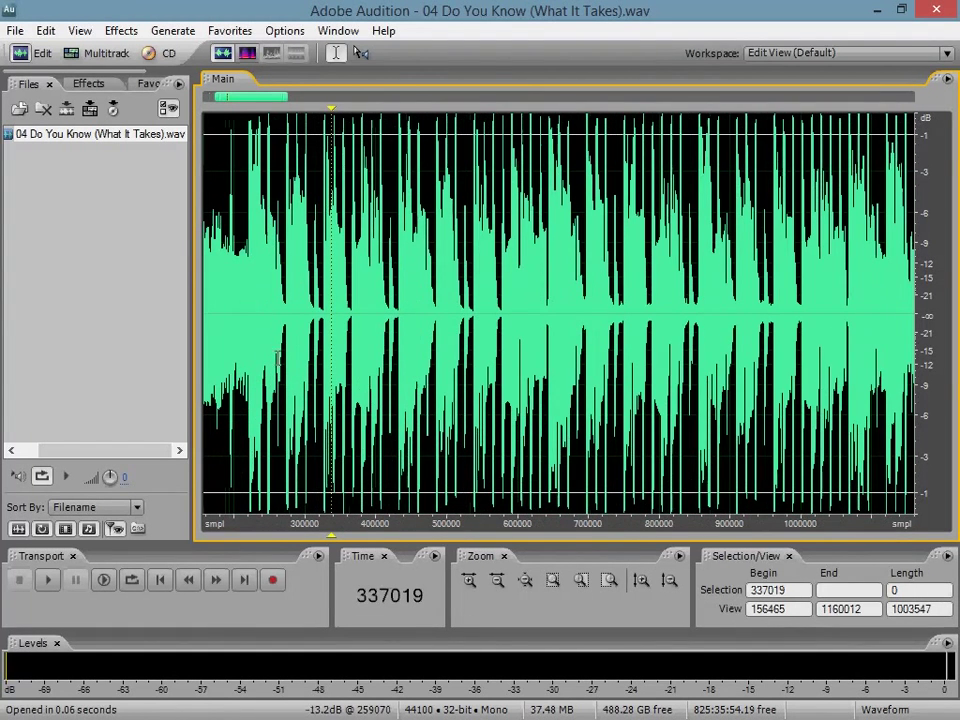
{"action": "left_click", "coordinate": [321, 314]}
{"action": "left_click_drag", "start_coordinate": [321, 314], "coordinate": [396, 314]}
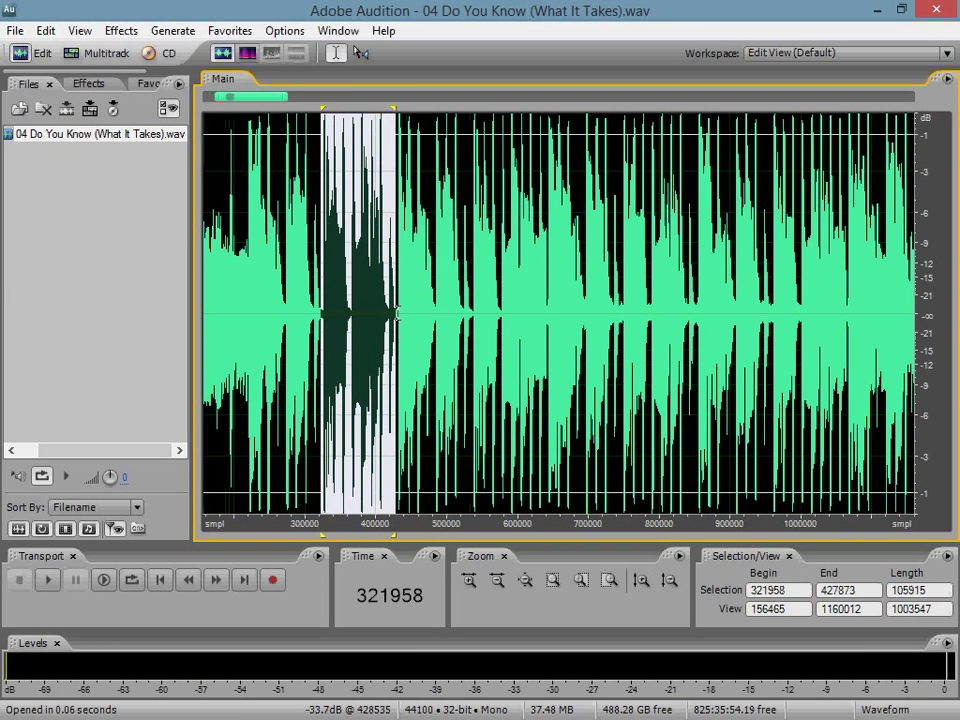
{"action": "key", "text": "space"}
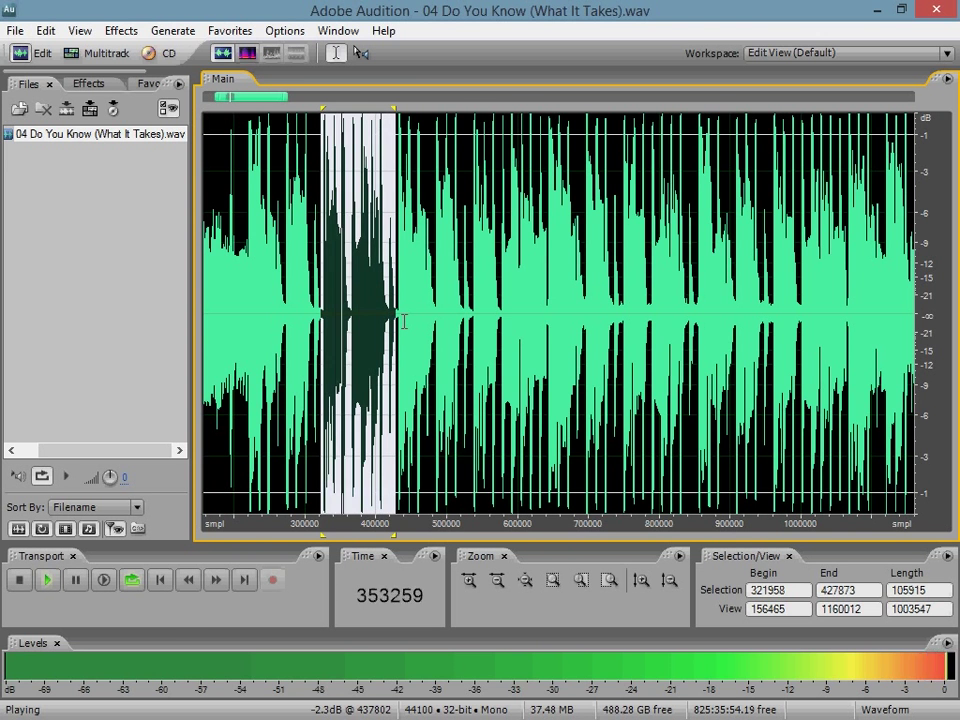
{"action": "key", "text": "space"}
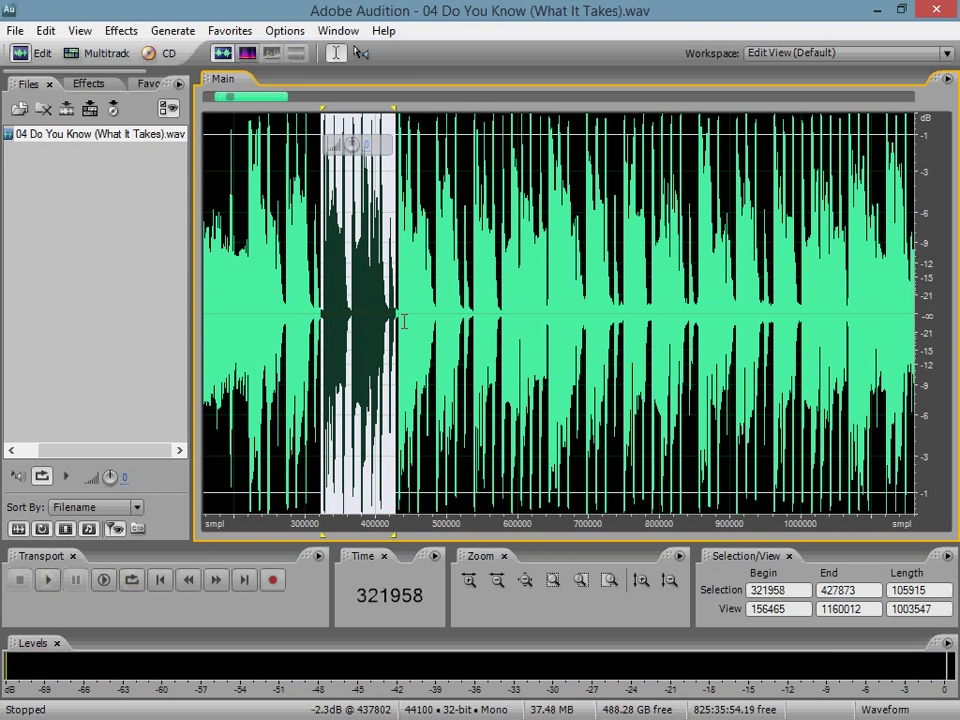
Clear the selection and select a new range starting at sample 269001.
{"action": "left_click", "coordinate": [459, 318]}
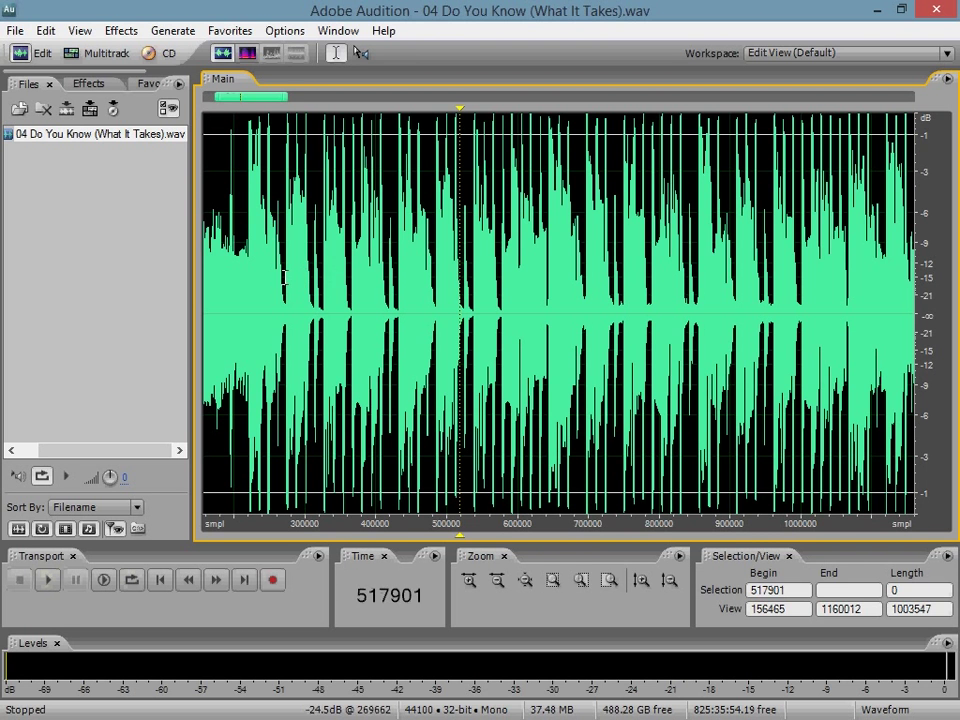
{"action": "left_click_drag", "start_coordinate": [284, 285], "coordinate": [395, 276]}
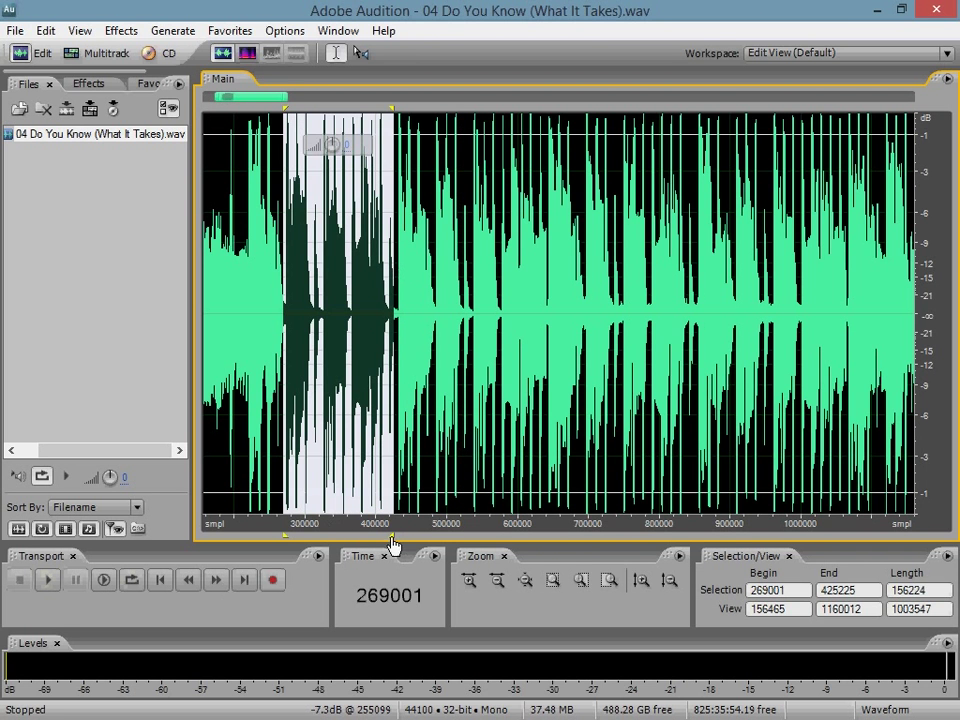
{"action": "mouse_move", "coordinate": [393, 538]}
{"action": "left_mouse_down"}
{"action": "mouse_move", "coordinate": [378, 542]}
{"action": "mouse_move", "coordinate": [398, 543]}
{"action": "left_mouse_up"}
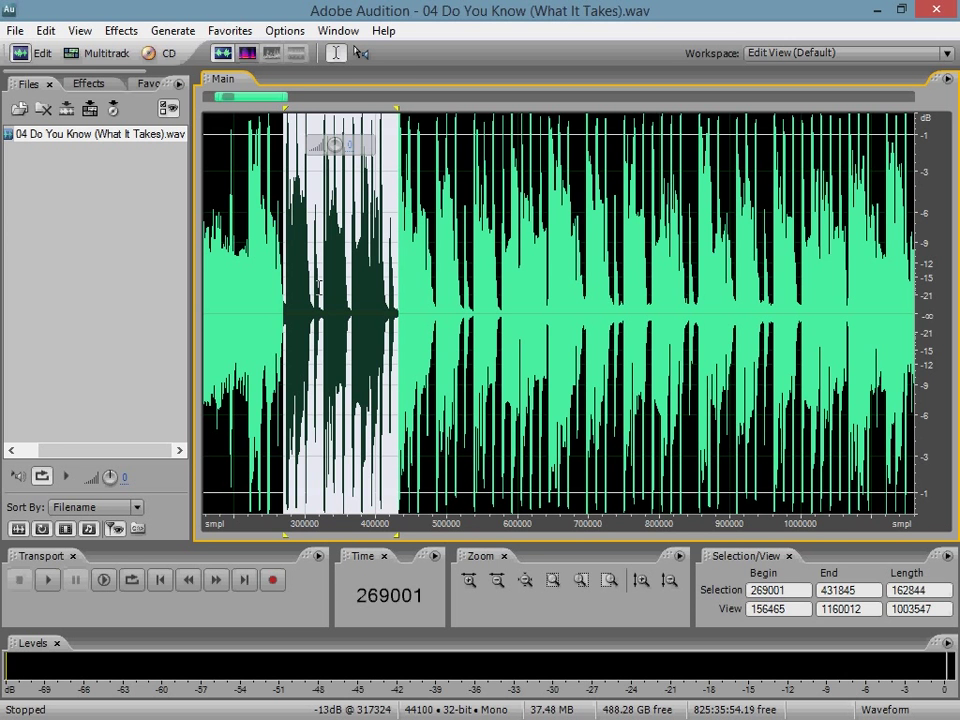
Keep the ruler's Display Time Format set to Samples.
{"action": "left_click", "coordinate": [400, 395]}
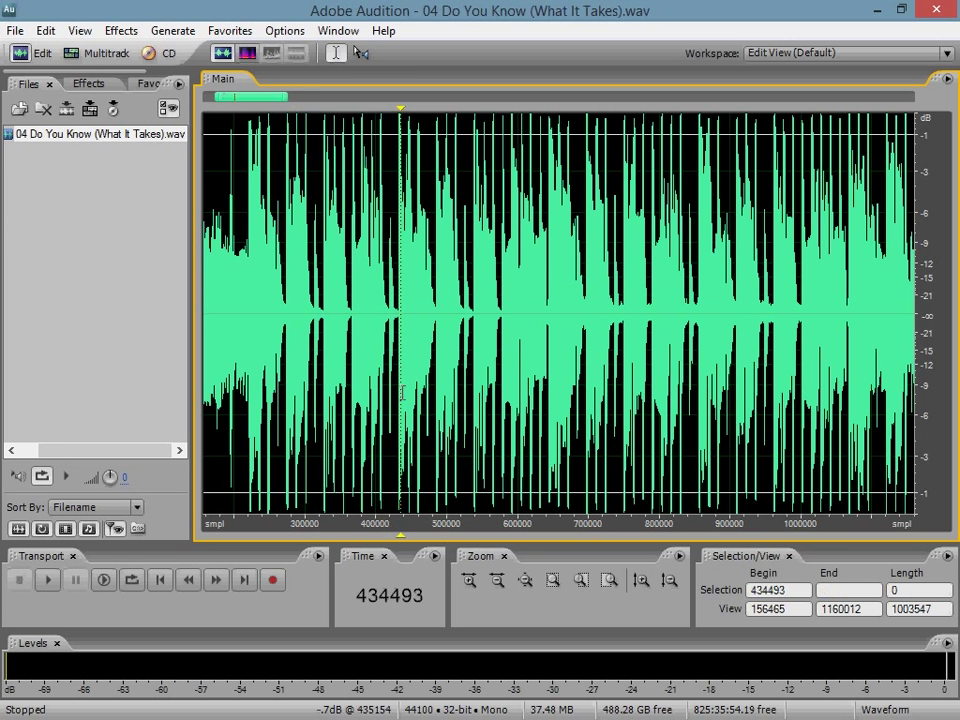
{"action": "right_click", "coordinate": [440, 524]}
{"action": "mouse_move", "coordinate": [452, 536]}
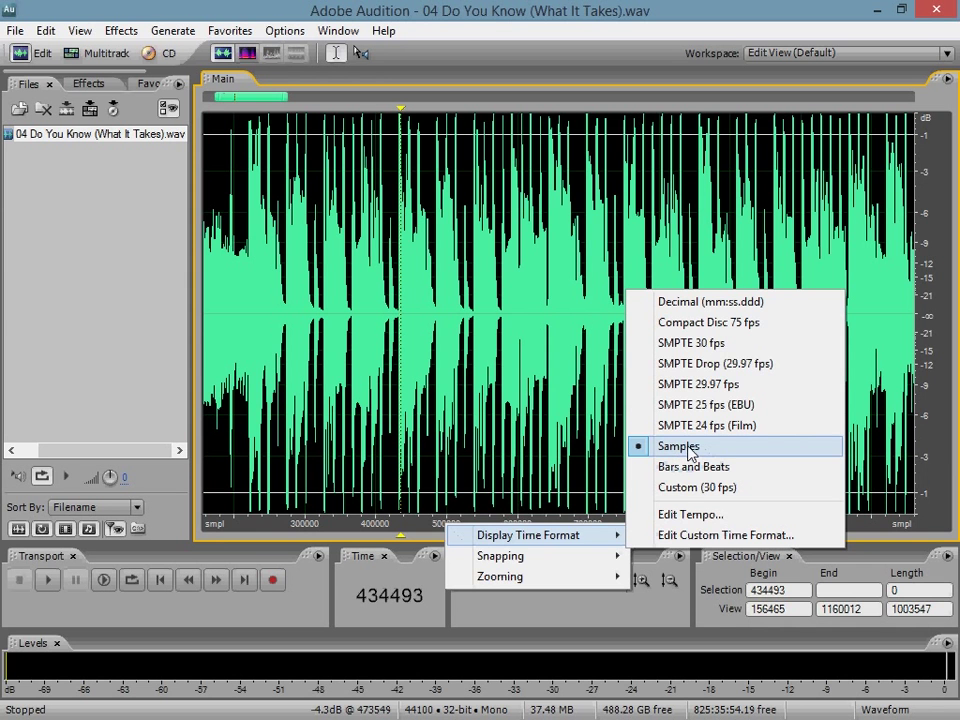
{"action": "left_click", "coordinate": [921, 608]}
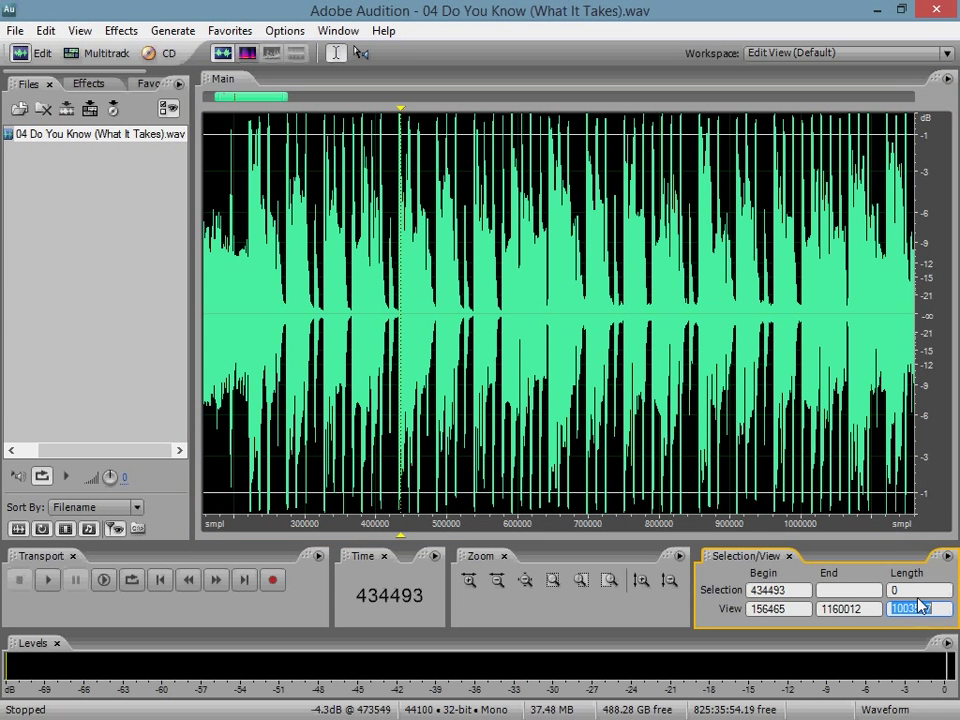
{"action": "double_click", "coordinate": [780, 592]}
{"action": "left_click", "coordinate": [415, 440]}
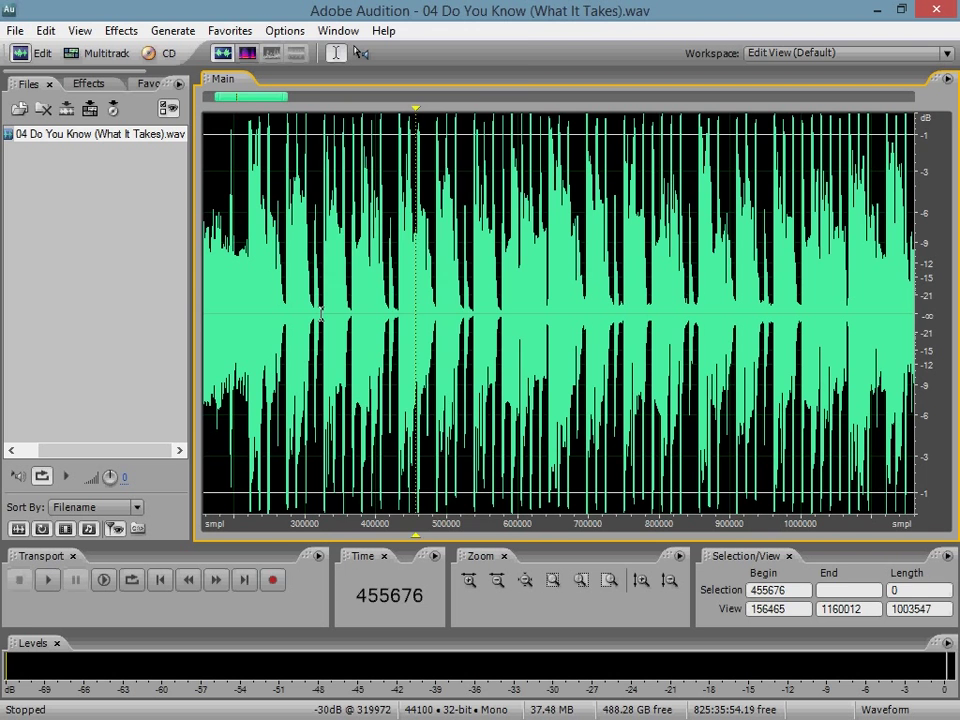
{"action": "left_click_drag", "start_coordinate": [320, 314], "coordinate": [437, 316]}
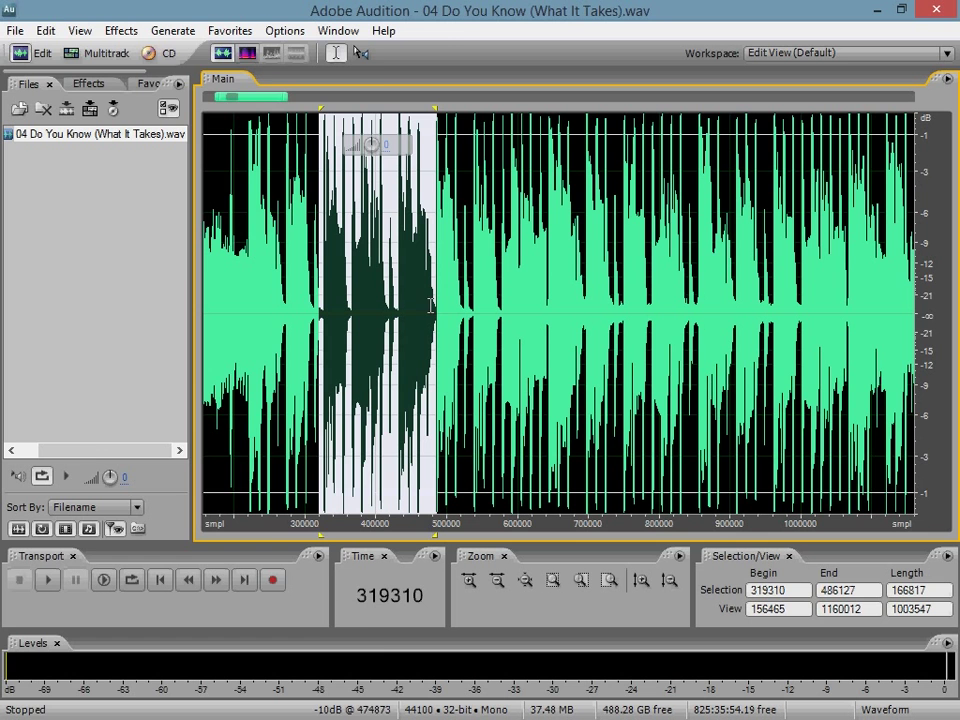
Copy the selected span and paste it into a new Untitled file.
{"action": "left_click", "coordinate": [45, 30]}
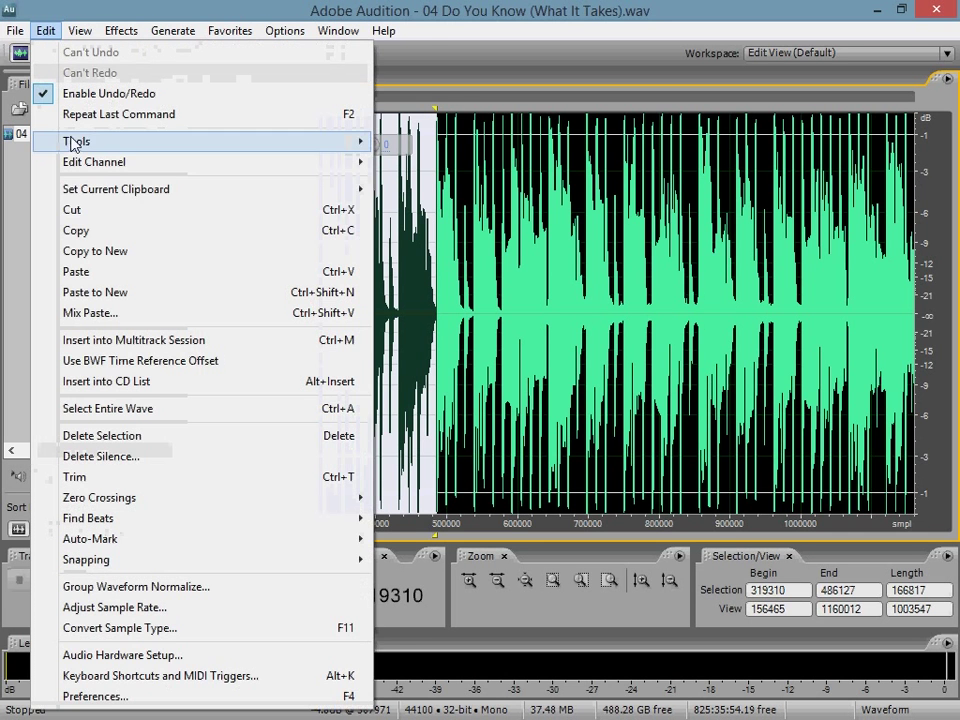
{"action": "left_click", "coordinate": [94, 231]}
{"action": "left_click", "coordinate": [45, 30]}
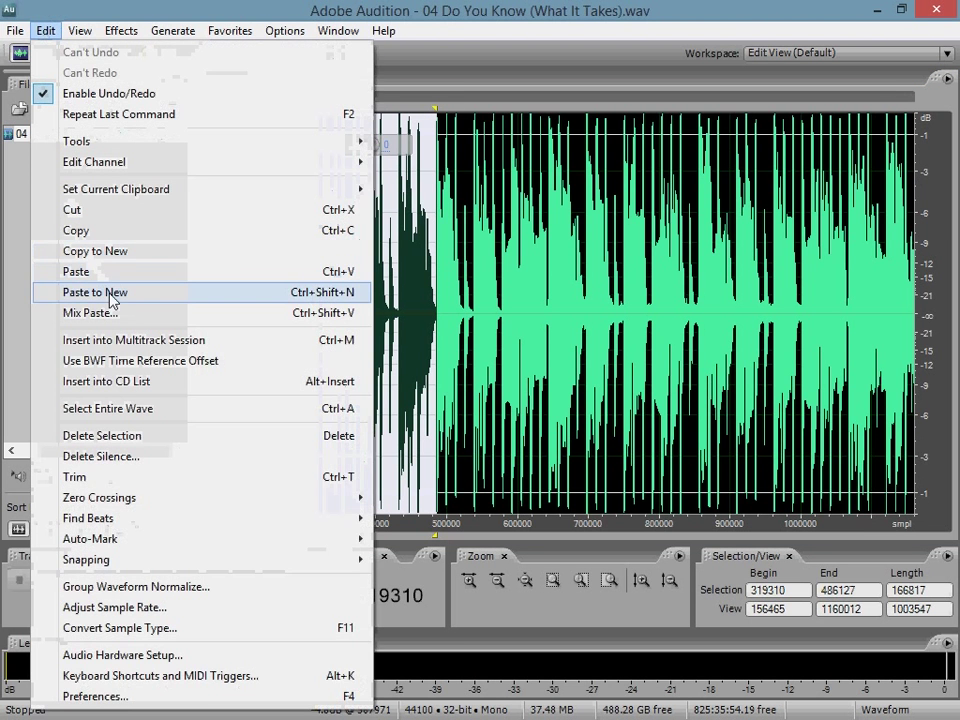
{"action": "left_click", "coordinate": [112, 298]}
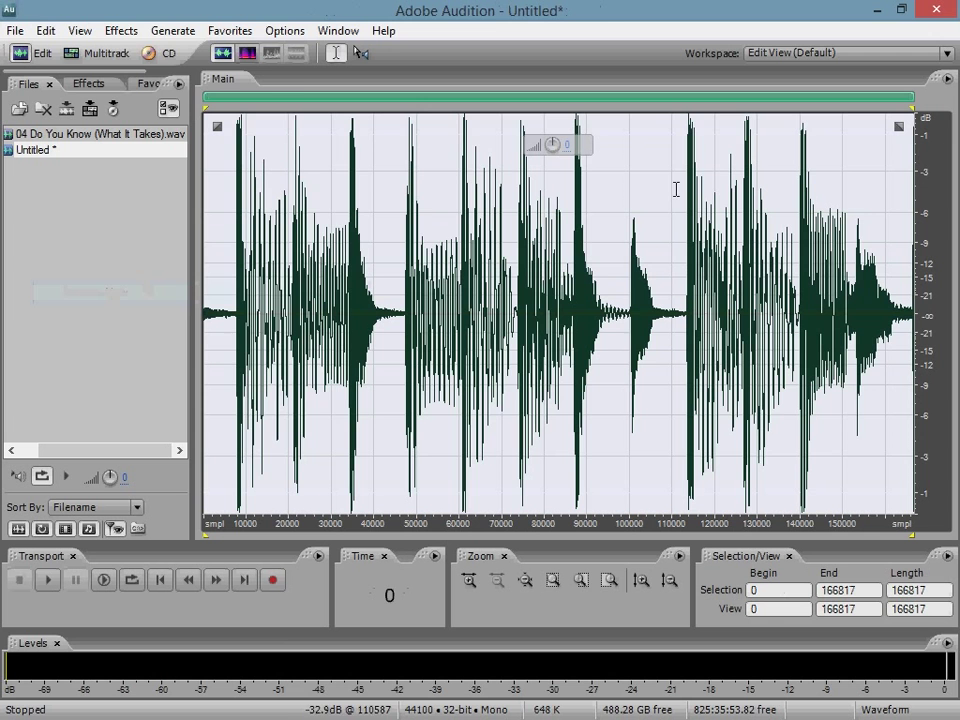
Reverse the audio of the new Untitled clip.
{"action": "left_click", "coordinate": [172, 30]}
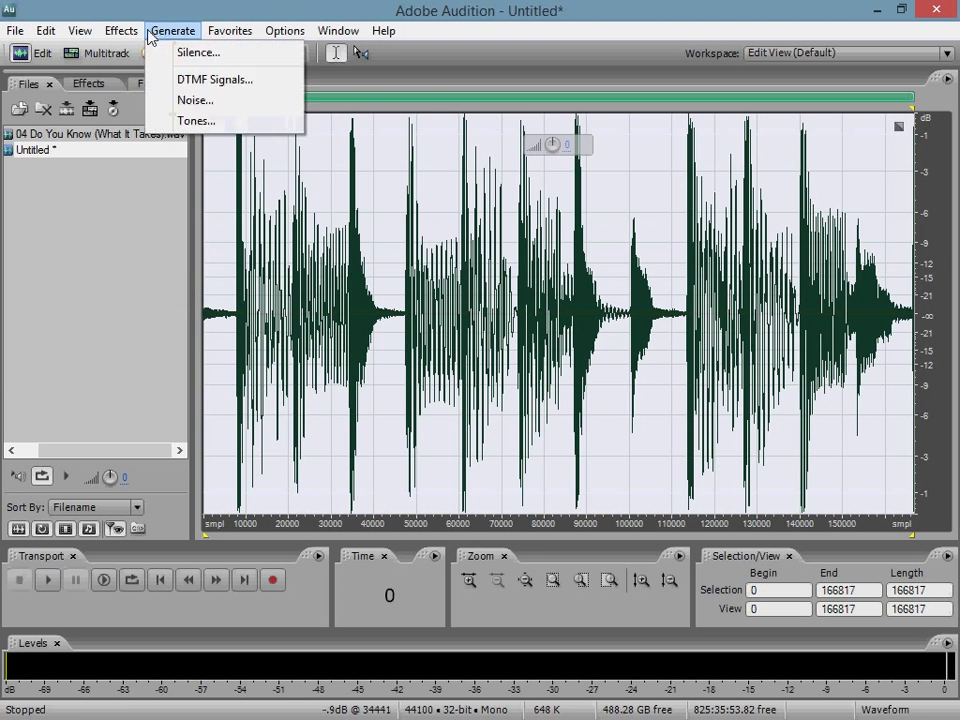
{"action": "mouse_move", "coordinate": [129, 40]}
{"action": "left_click", "coordinate": [183, 100]}
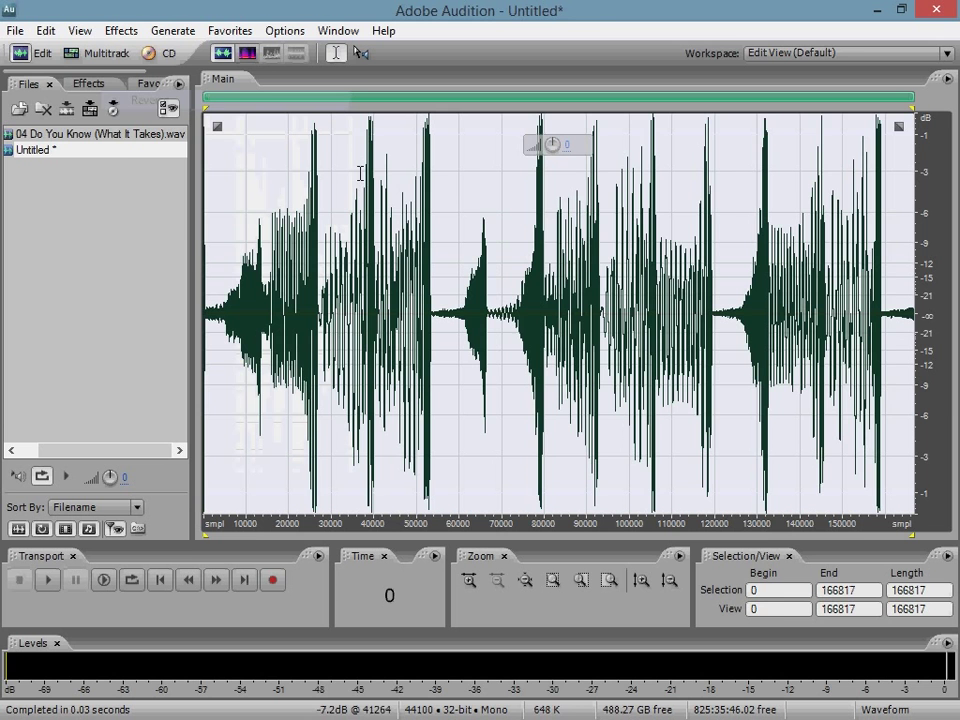
Switch back to the original song and select its entire length.
{"action": "double_click", "coordinate": [96, 133]}
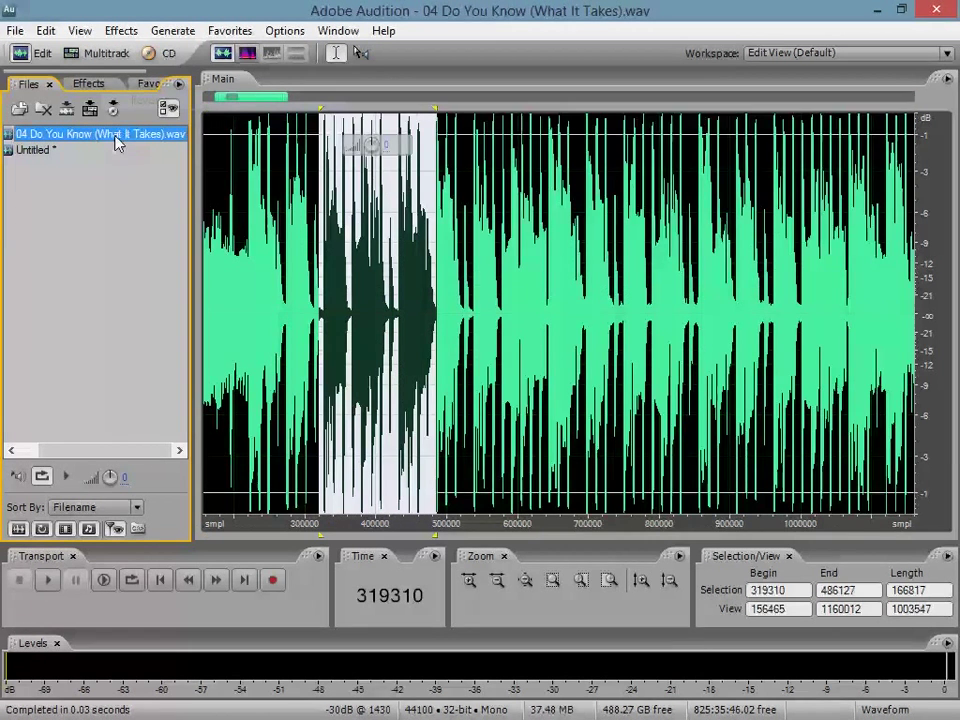
{"action": "left_click", "coordinate": [392, 190]}
{"action": "scroll", "coordinate": [390, 180], "scroll_direction": "down", "scroll_amount": 5}
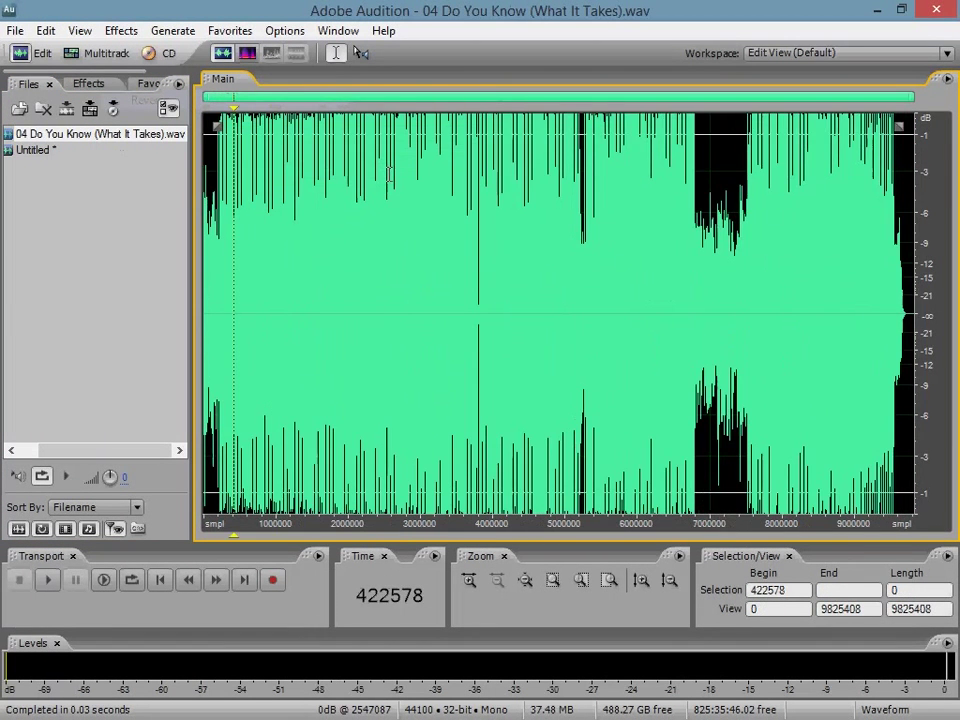
{"action": "key", "text": "ctrl+a"}
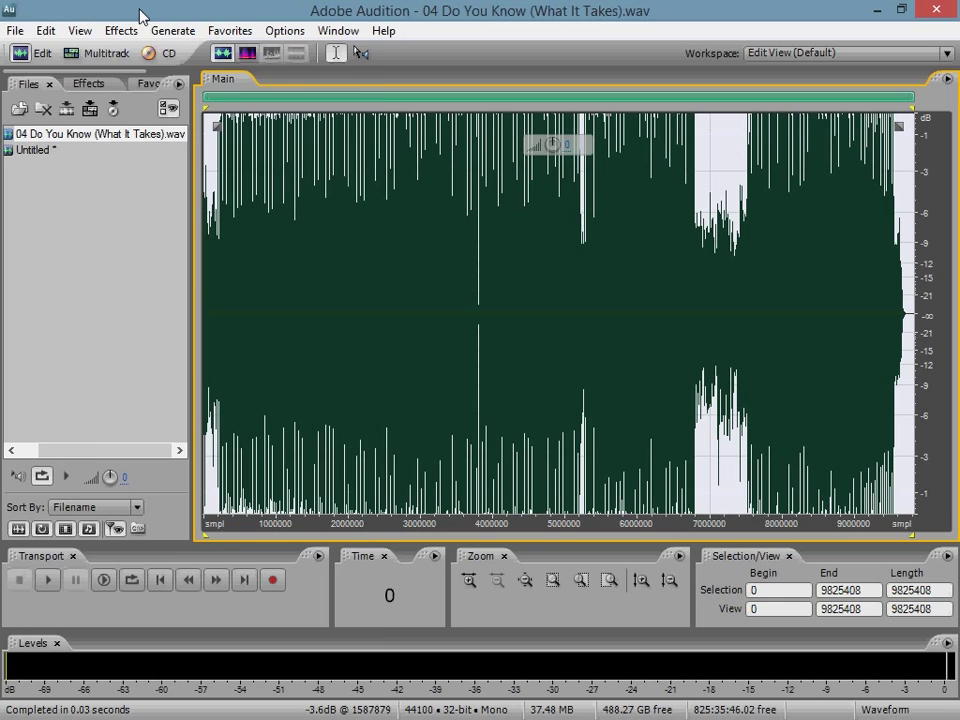
Copy the whole song into a new Untitled (2) file, then return to the Untitled beat clip.
{"action": "left_click", "coordinate": [45, 30]}
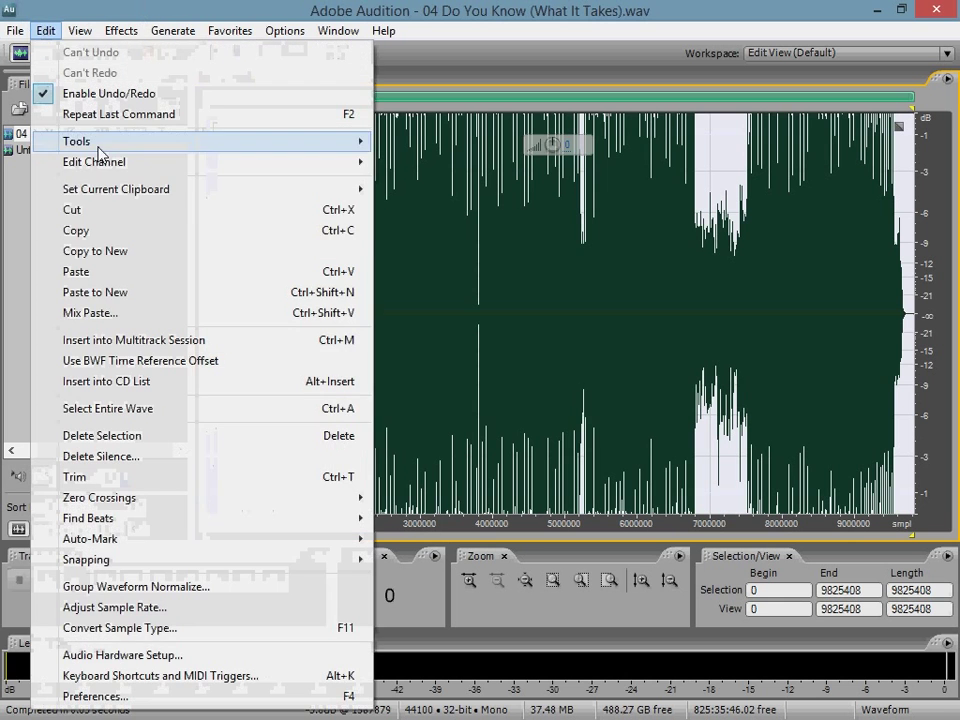
{"action": "left_click", "coordinate": [104, 229]}
{"action": "left_click", "coordinate": [45, 30]}
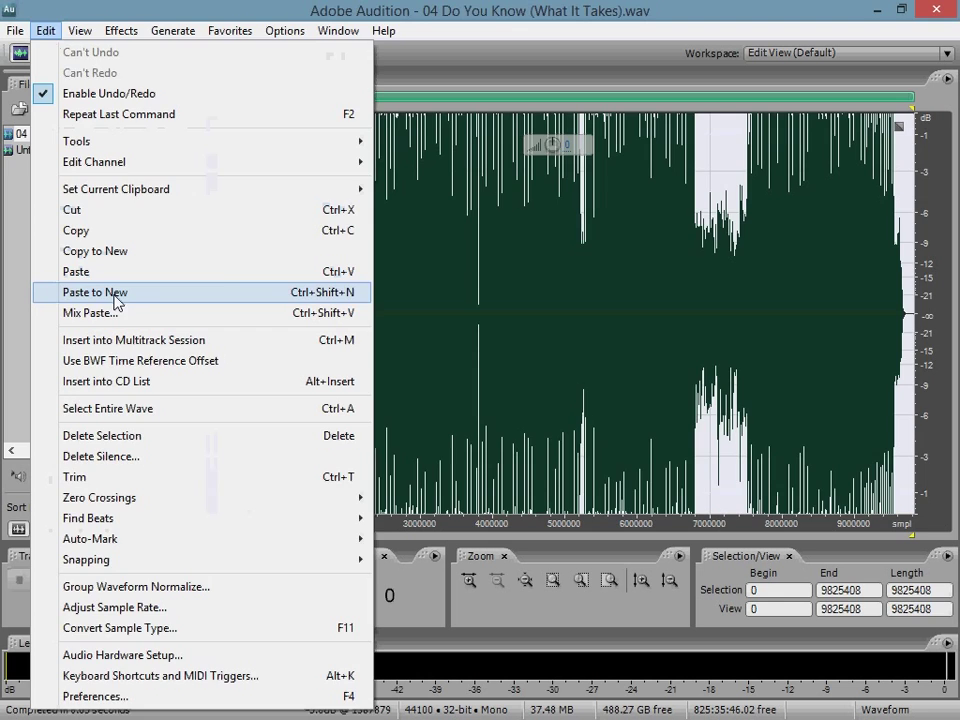
{"action": "left_click", "coordinate": [117, 297]}
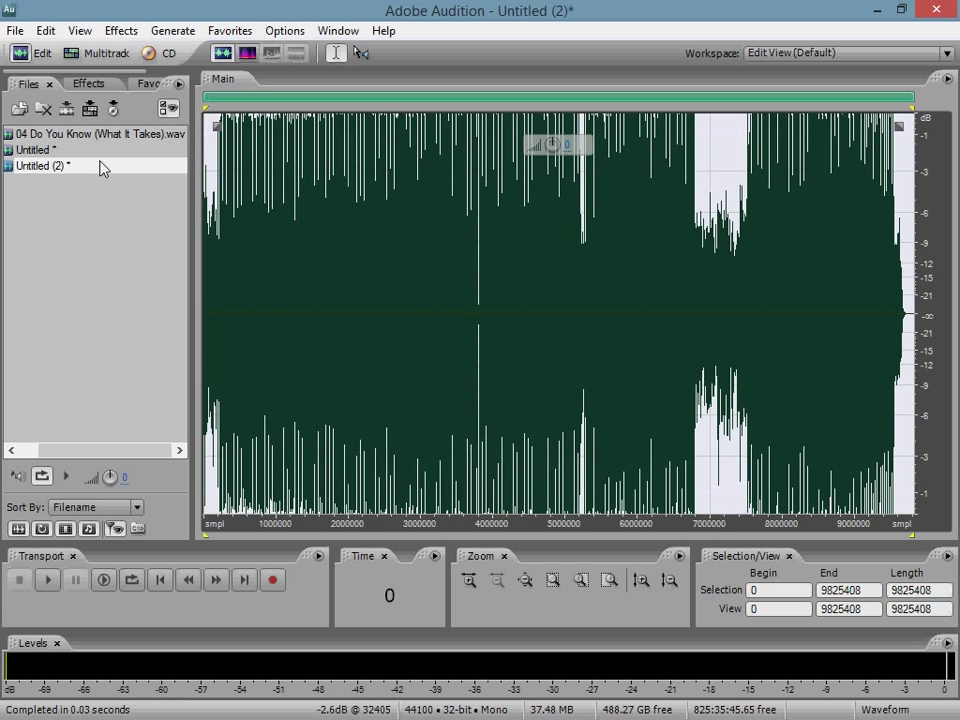
{"action": "double_click", "coordinate": [40, 152]}
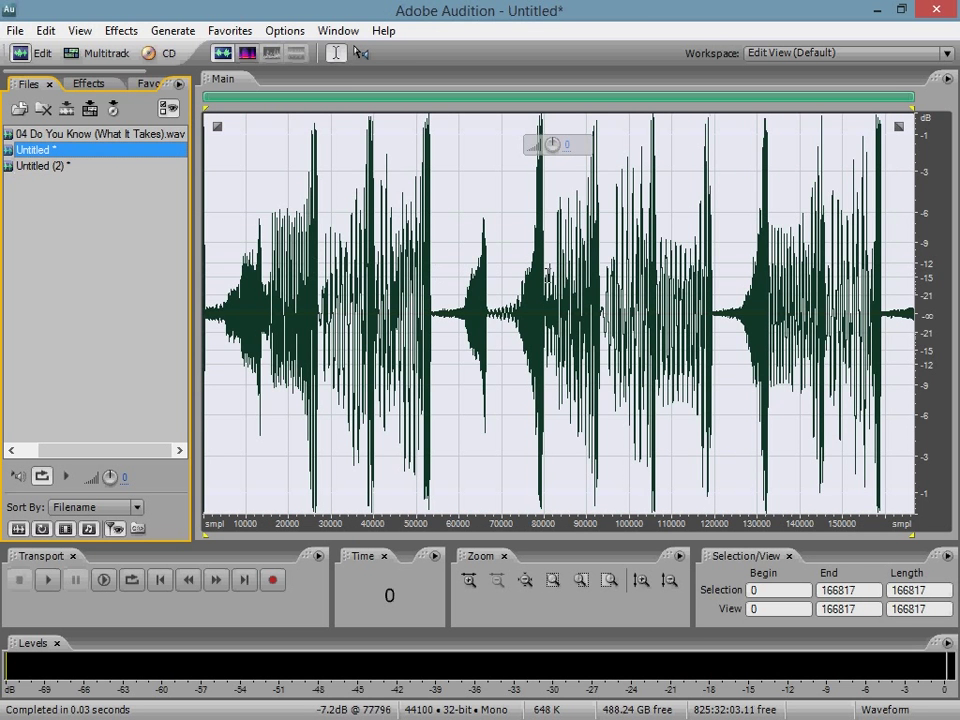
Clear the old Convolution impulse and load the 166817-sample reversed Untitled clip instead.
{"action": "left_click", "coordinate": [129, 33]}
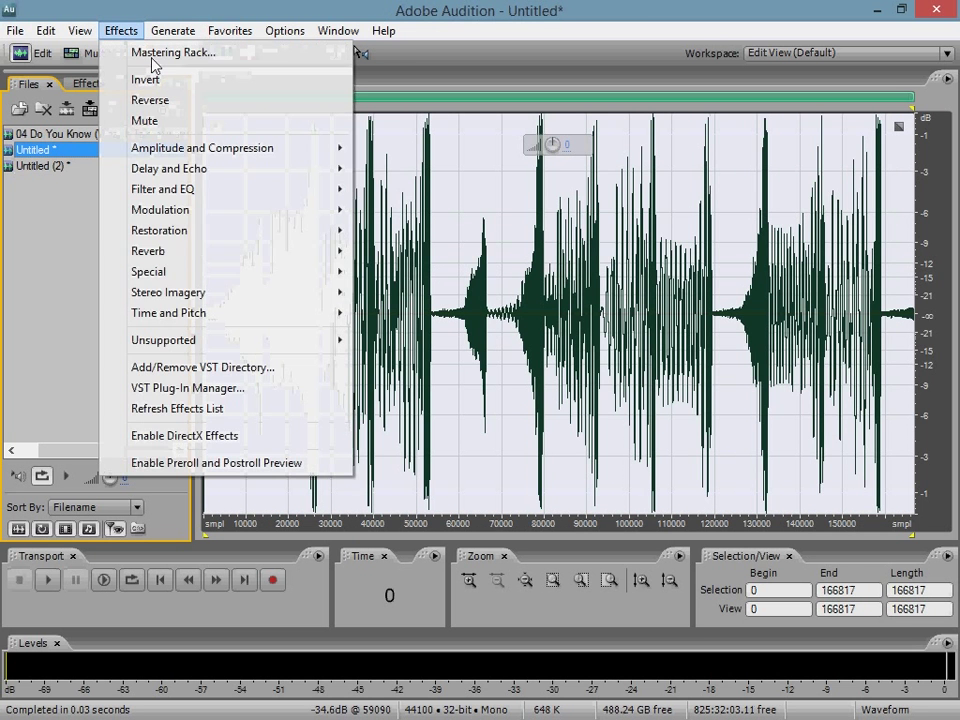
{"action": "mouse_move", "coordinate": [200, 279]}
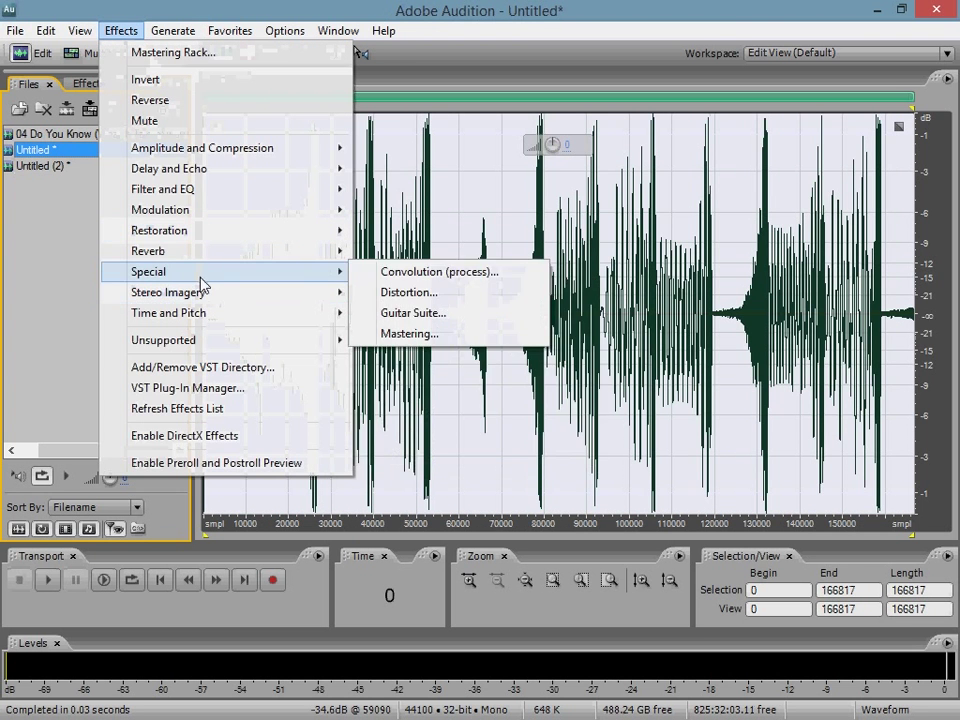
{"action": "left_click", "coordinate": [385, 273]}
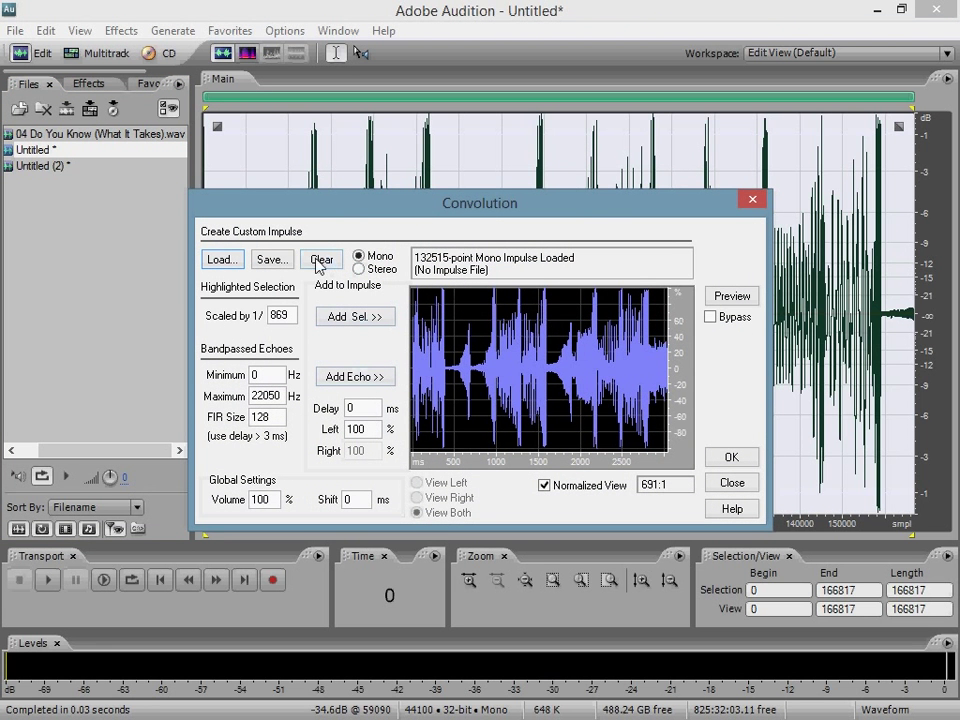
{"action": "left_click", "coordinate": [322, 260]}
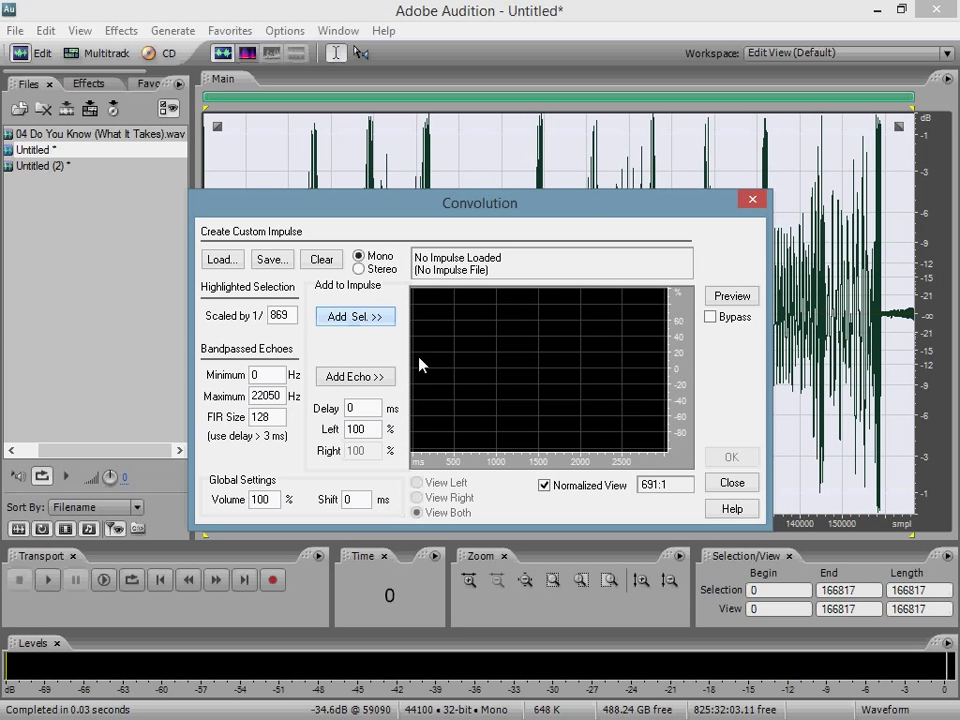
{"action": "left_click", "coordinate": [378, 317]}
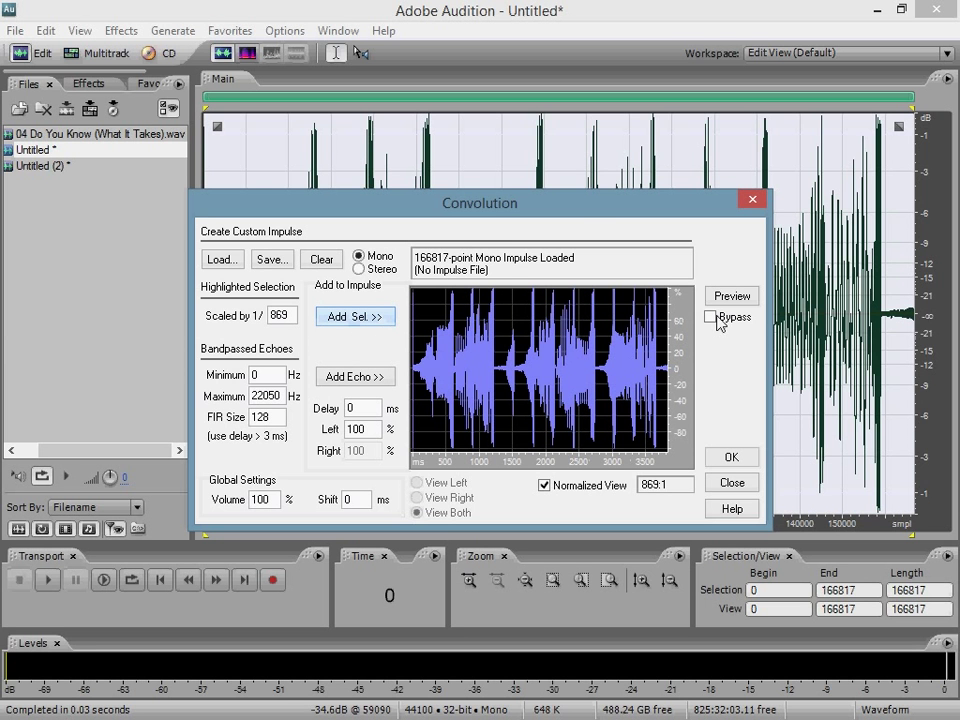
{"action": "left_click", "coordinate": [735, 484]}
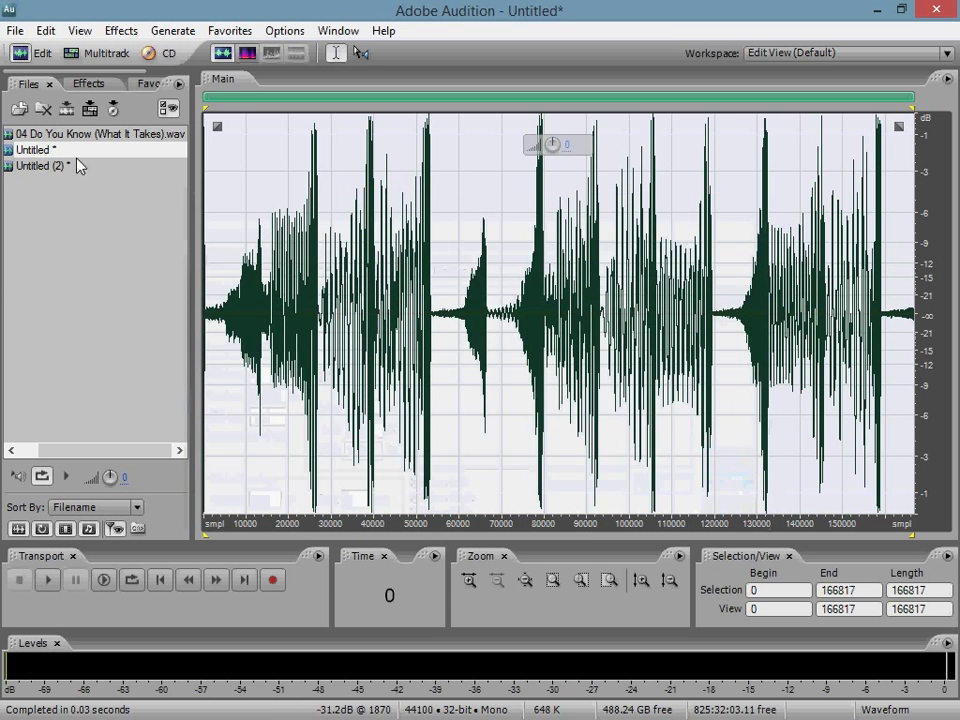
Run Convolution on the whole Untitled (2) song using the beat-clip impulse.
{"action": "double_click", "coordinate": [55, 168]}
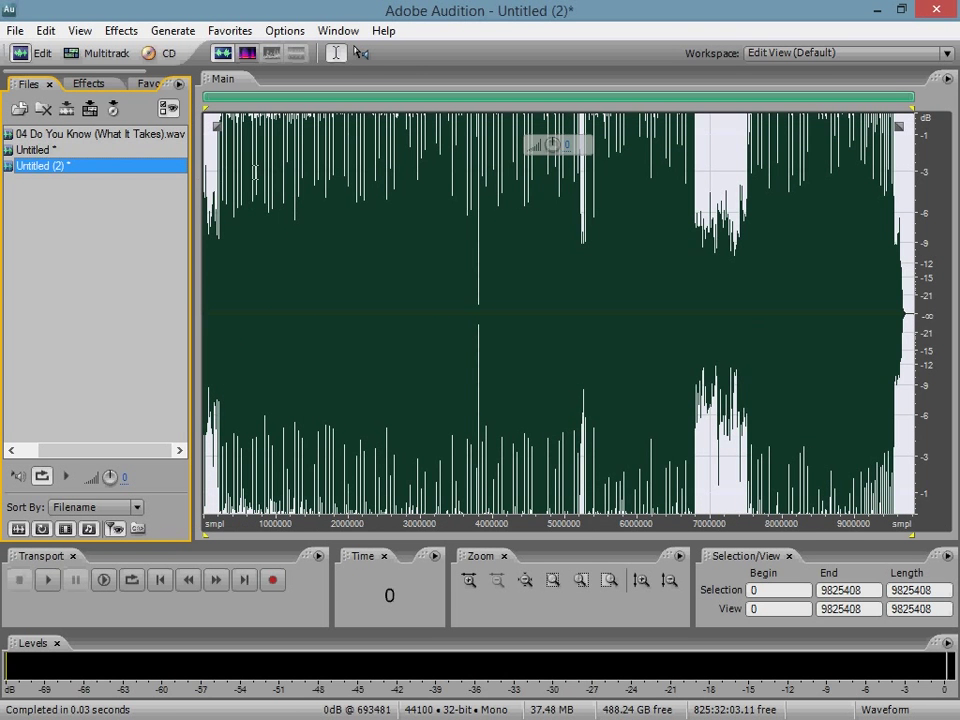
{"action": "left_click", "coordinate": [227, 31]}
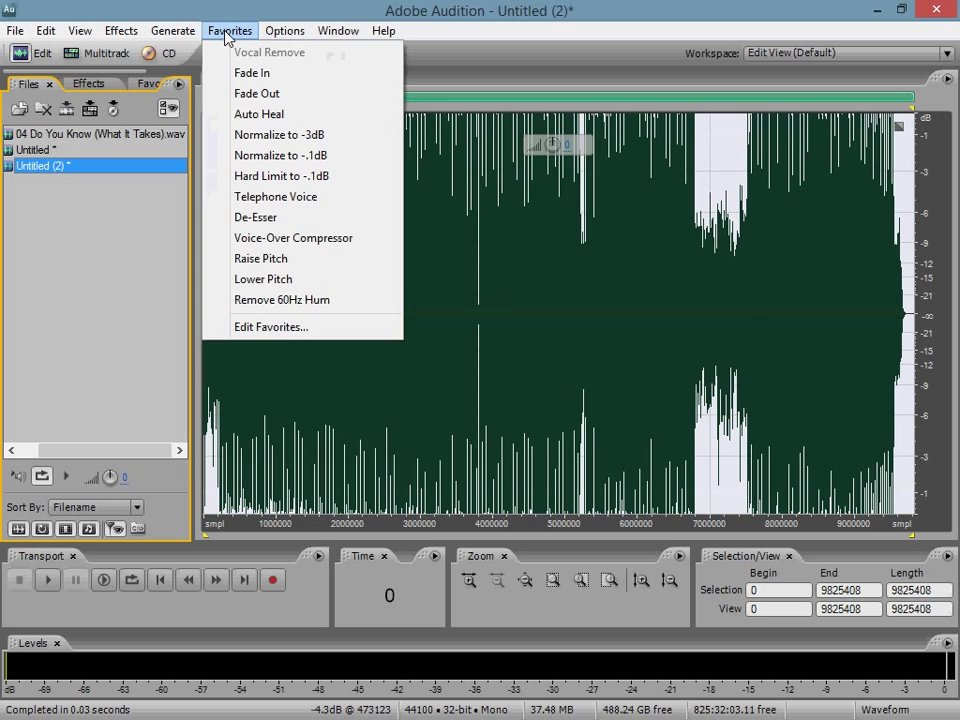
{"action": "mouse_move", "coordinate": [120, 30]}
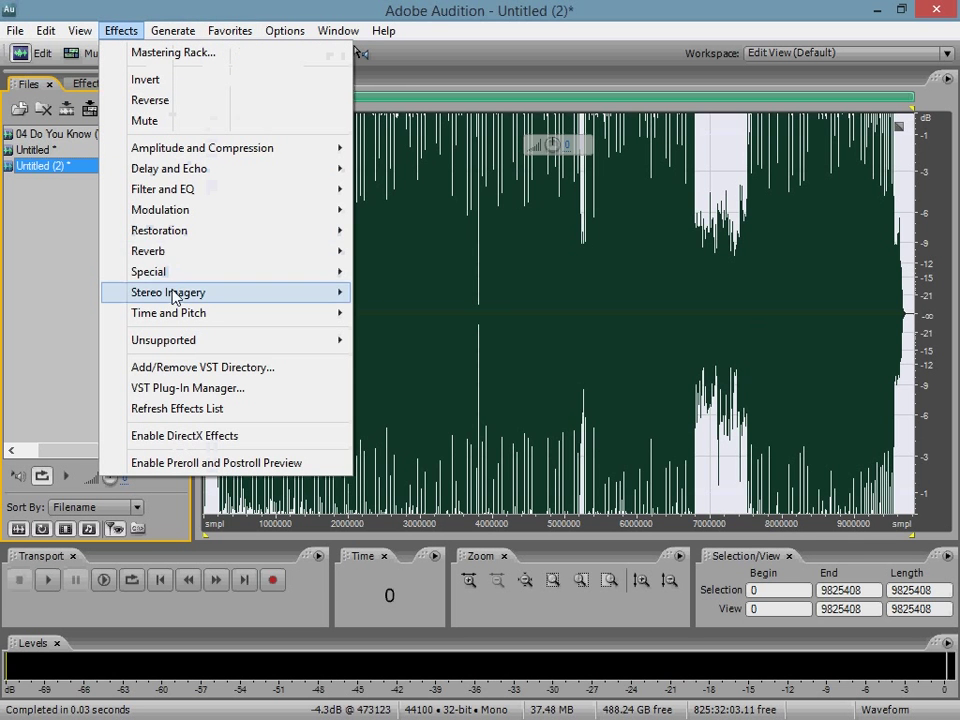
{"action": "mouse_move", "coordinate": [168, 272]}
{"action": "left_click", "coordinate": [390, 274]}
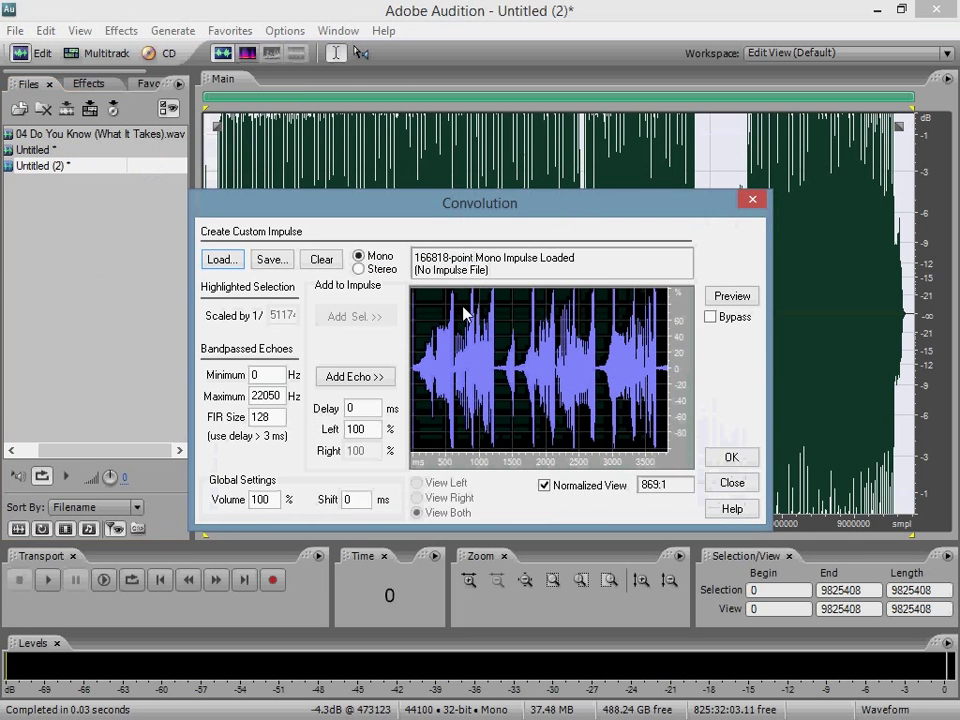
{"action": "left_click", "coordinate": [731, 457]}
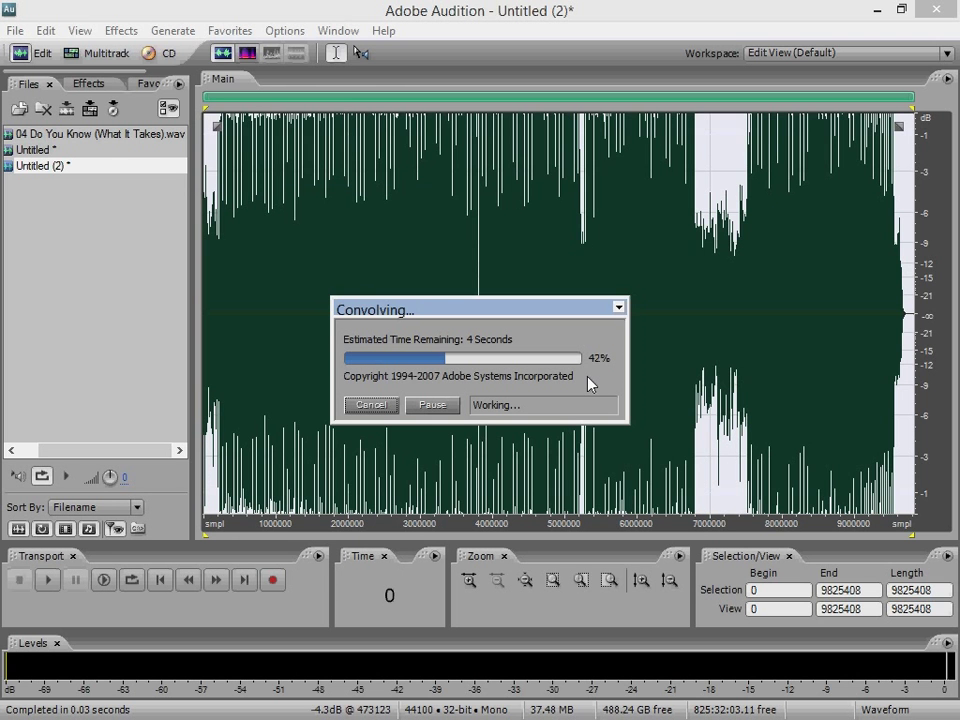
Normalize the convolved song to -.1dB and zoom into its first part.
{"action": "left_click", "coordinate": [228, 31]}
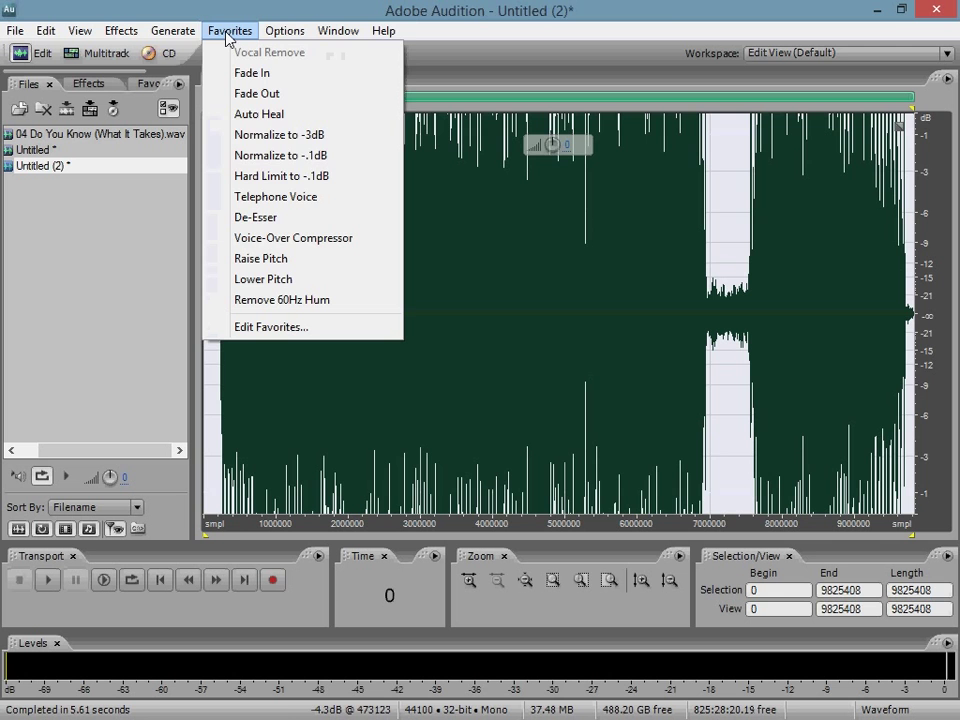
{"action": "left_click", "coordinate": [289, 160]}
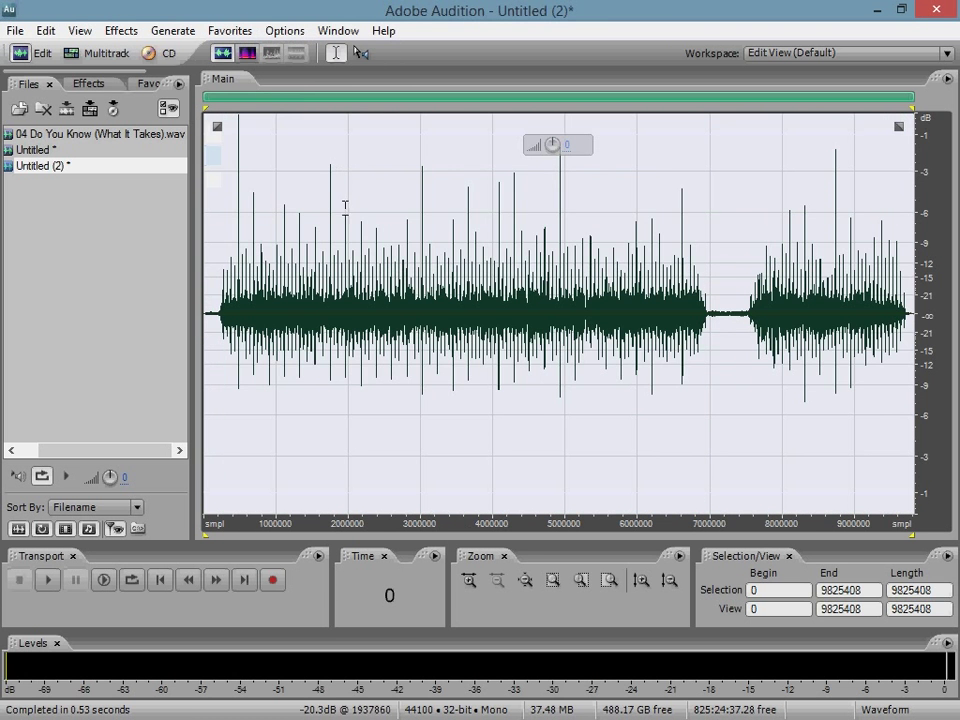
{"action": "left_click_drag", "start_coordinate": [233, 532], "coordinate": [328, 527]}
{"action": "scroll", "coordinate": [452, 367], "scroll_direction": "up", "scroll_amount": 2}
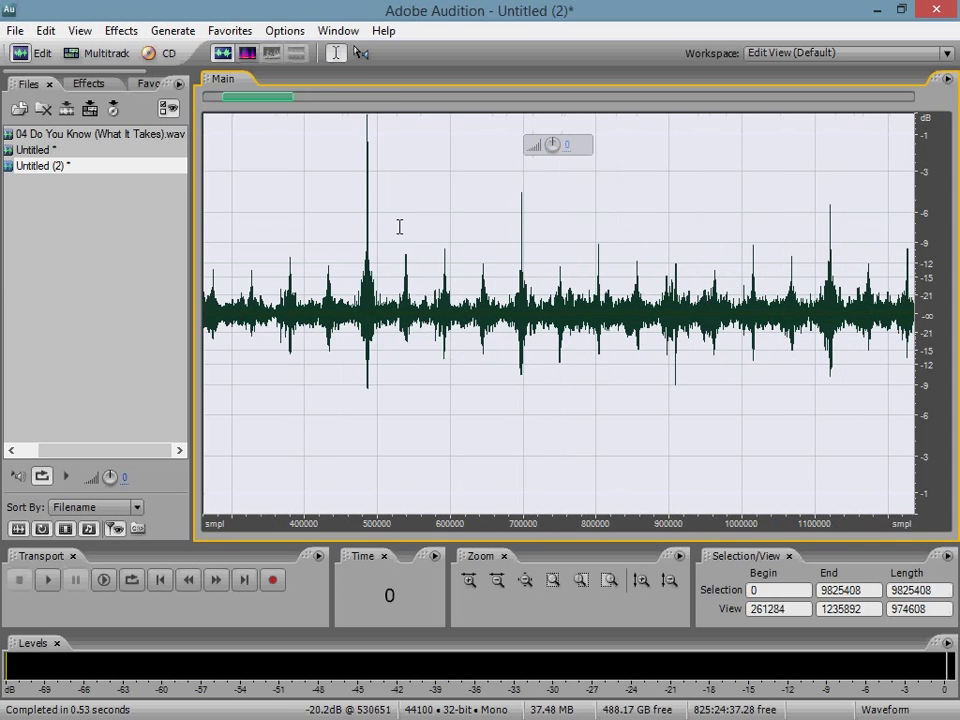
{"action": "left_click", "coordinate": [368, 229]}
{"action": "left_click_drag", "start_coordinate": [368, 229], "coordinate": [522, 230]}
{"action": "key", "text": "Delete"}
Select from the tall correlation peak at sample 486490 to the next tall peak at 698256.
{"action": "left_click", "coordinate": [602, 274]}
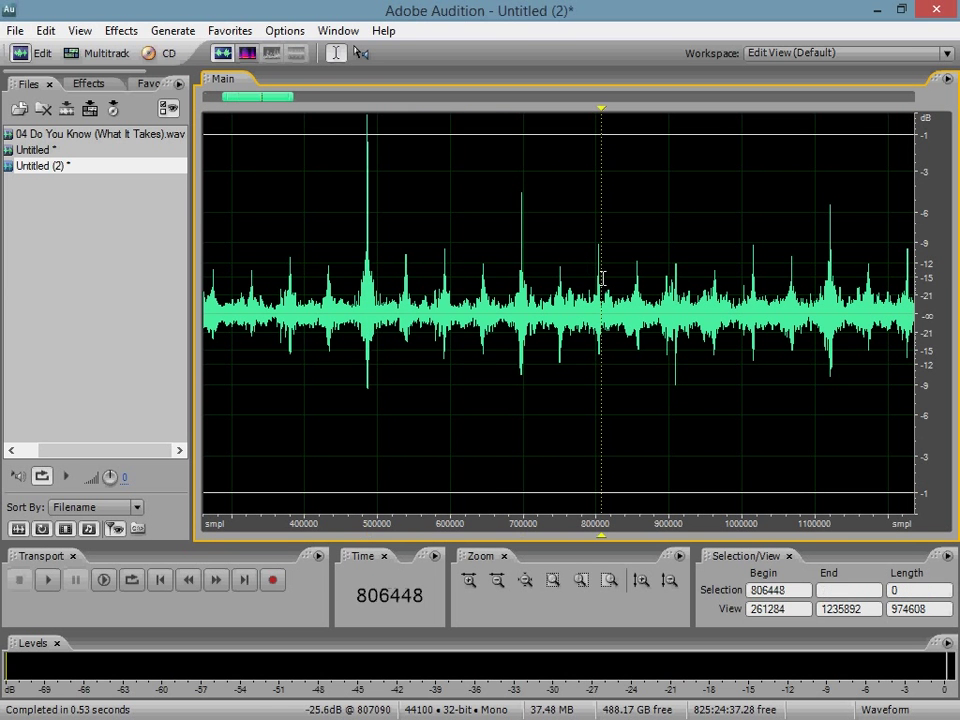
{"action": "scroll", "coordinate": [412, 317], "scroll_direction": "down", "scroll_amount": 2}
{"action": "scroll", "coordinate": [412, 317], "scroll_direction": "down", "scroll_amount": 1}
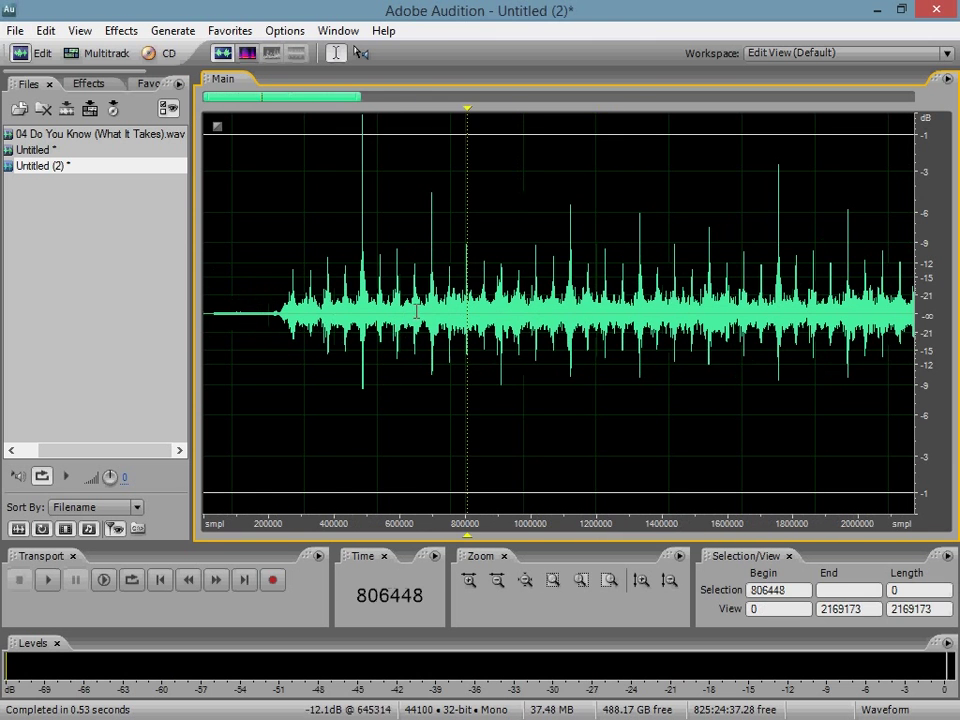
{"action": "left_click", "coordinate": [553, 305]}
{"action": "left_click", "coordinate": [612, 313]}
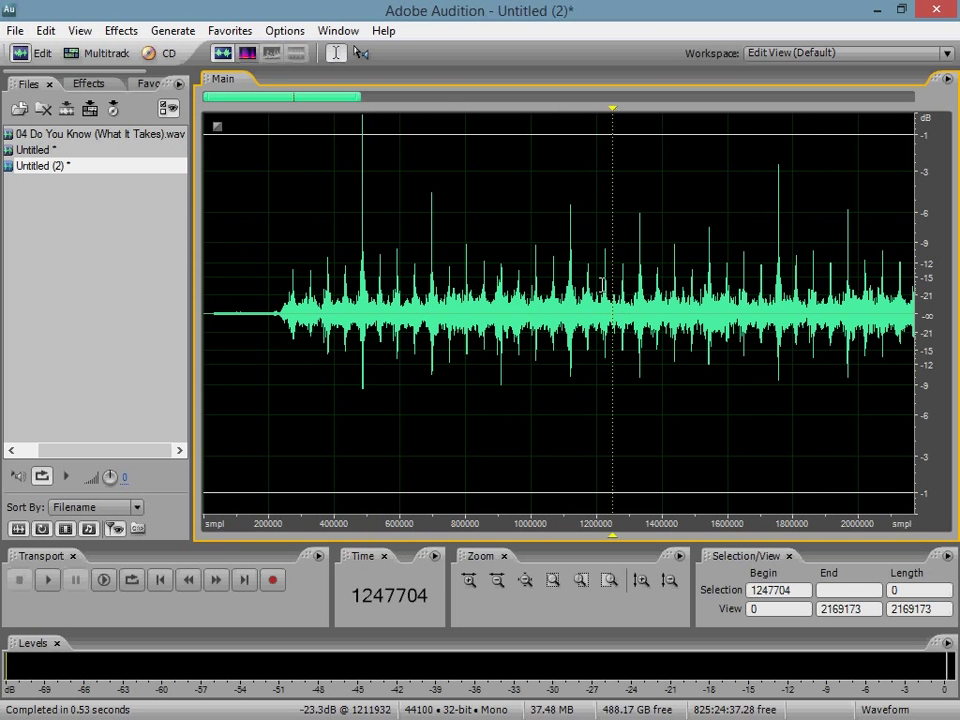
{"action": "left_click", "coordinate": [364, 243]}
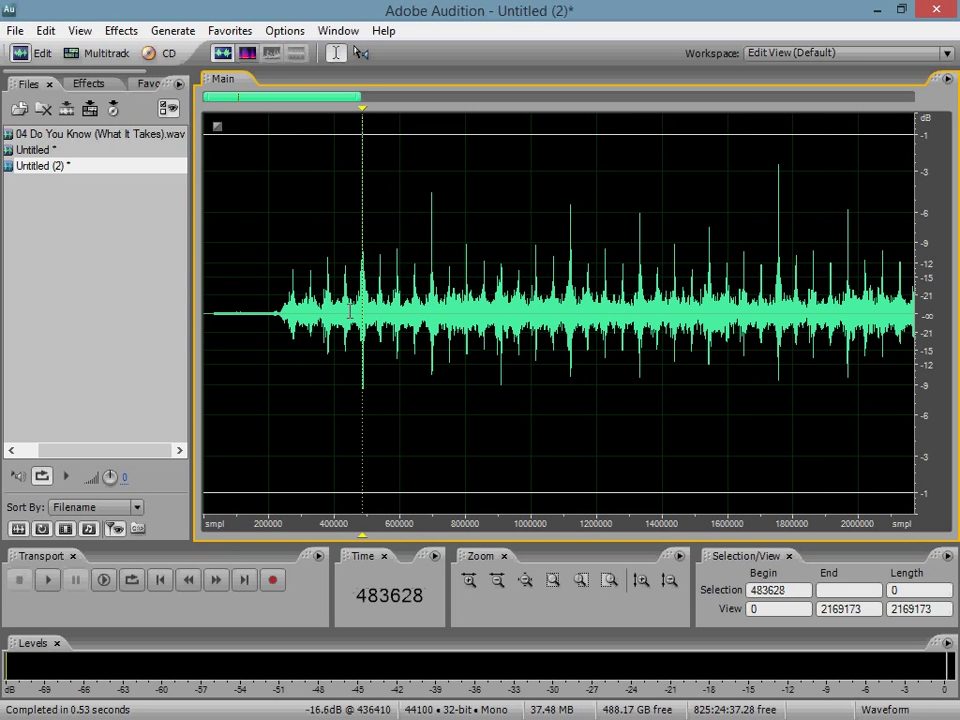
{"action": "left_click_drag", "start_coordinate": [359, 313], "coordinate": [380, 313]}
{"action": "left_click", "coordinate": [379, 313]}
{"action": "left_click_drag", "start_coordinate": [379, 310], "coordinate": [431, 310]}
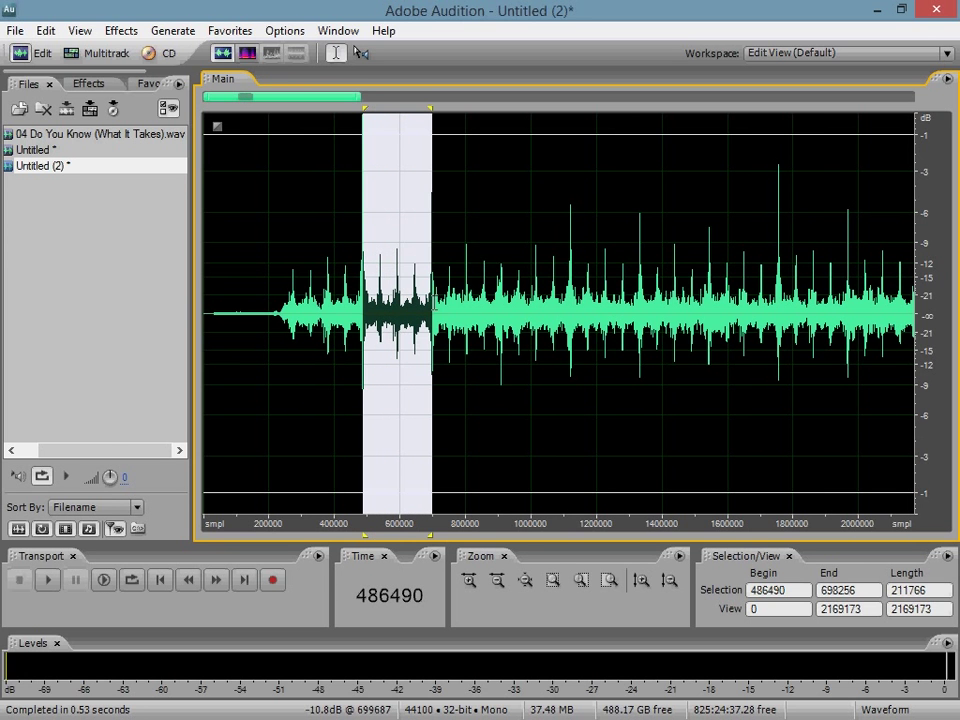
Zoom in and set the selection start exactly on the top of the correlation peak.
{"action": "mouse_move", "coordinate": [396, 232]}
{"action": "scroll", "coordinate": [375, 262], "scroll_direction": "up", "scroll_amount": 10}
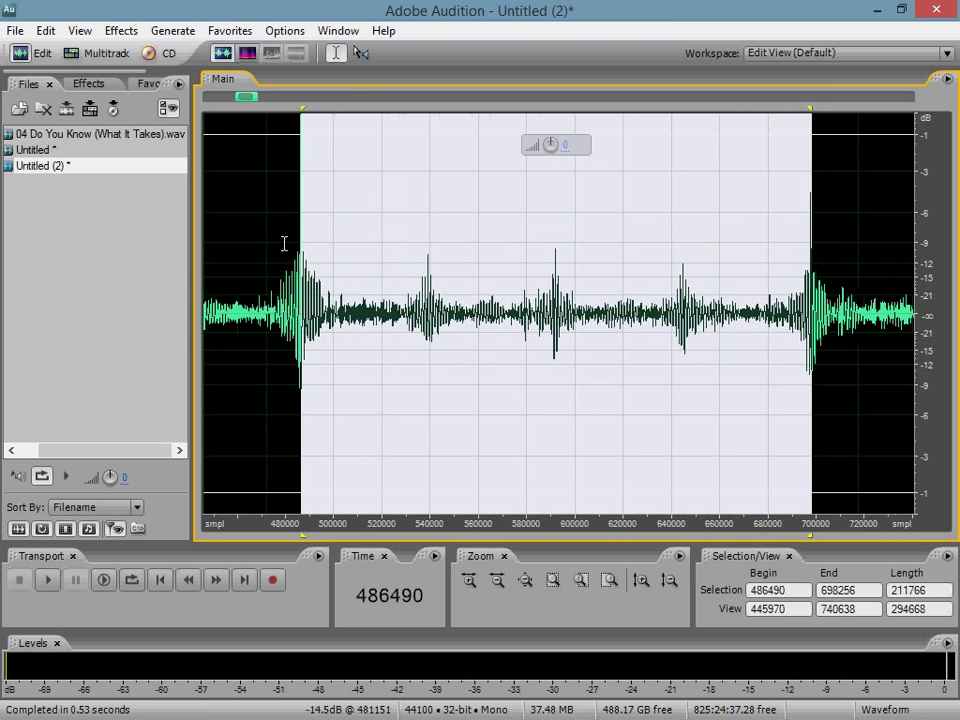
{"action": "scroll", "coordinate": [292, 211], "scroll_direction": "up", "scroll_amount": 9}
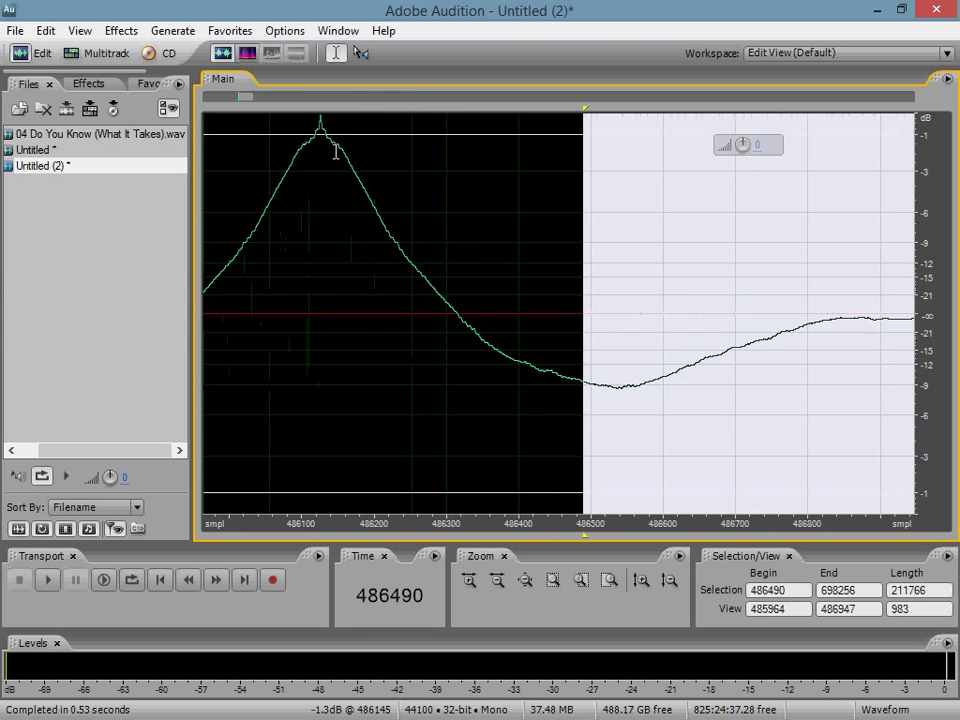
{"action": "left_click", "coordinate": [310, 128]}
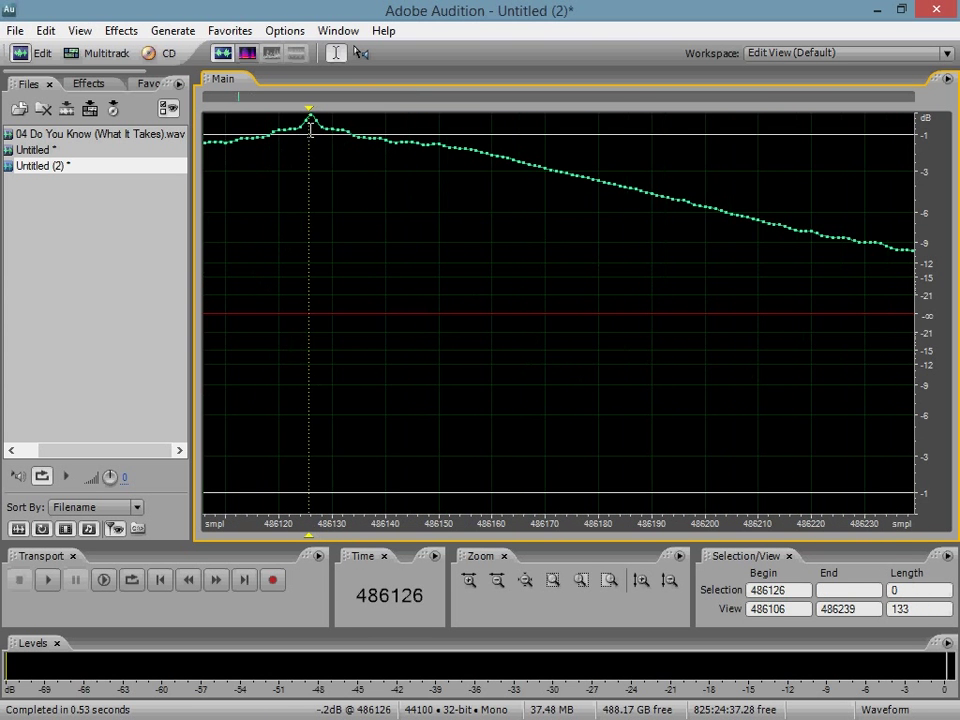
{"action": "scroll", "coordinate": [491, 525], "scroll_direction": "down", "scroll_amount": 9}
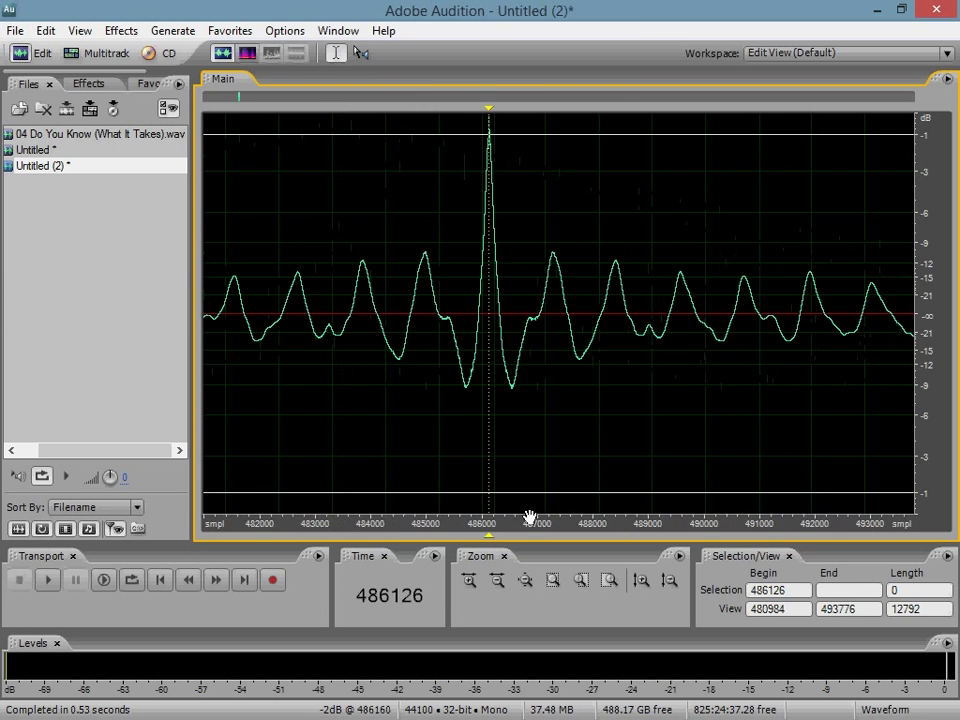
{"action": "scroll", "coordinate": [700, 522], "scroll_direction": "down", "scroll_amount": 2}
{"action": "left_click_drag", "start_coordinate": [714, 527], "coordinate": [553, 523]}
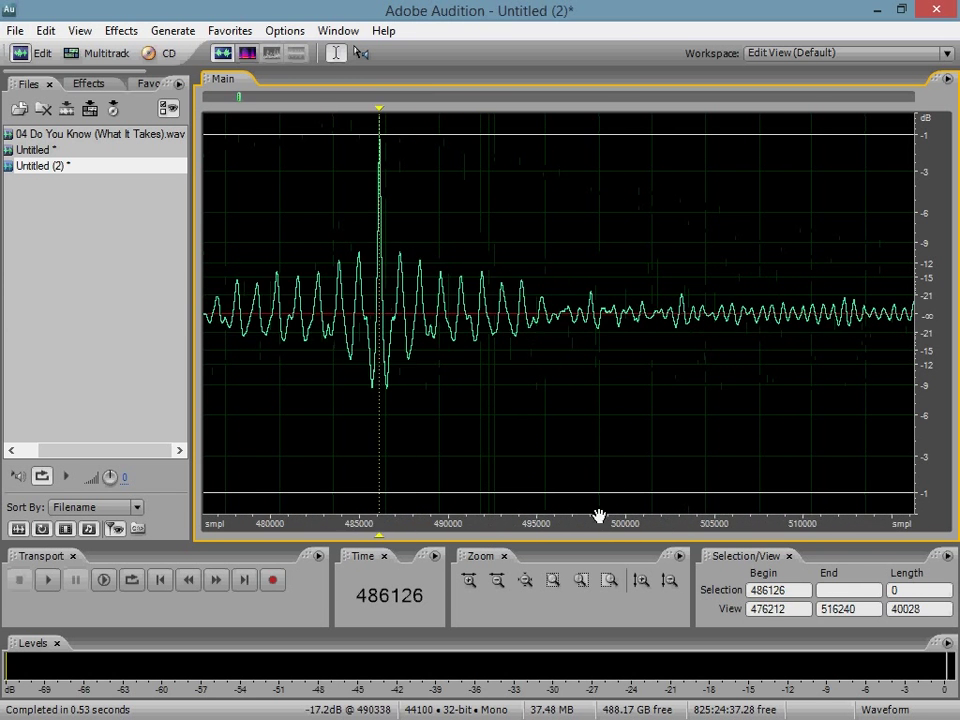
{"action": "scroll", "coordinate": [610, 518], "scroll_direction": "down", "scroll_amount": 2}
{"action": "scroll", "coordinate": [619, 522], "scroll_direction": "down", "scroll_amount": 3}
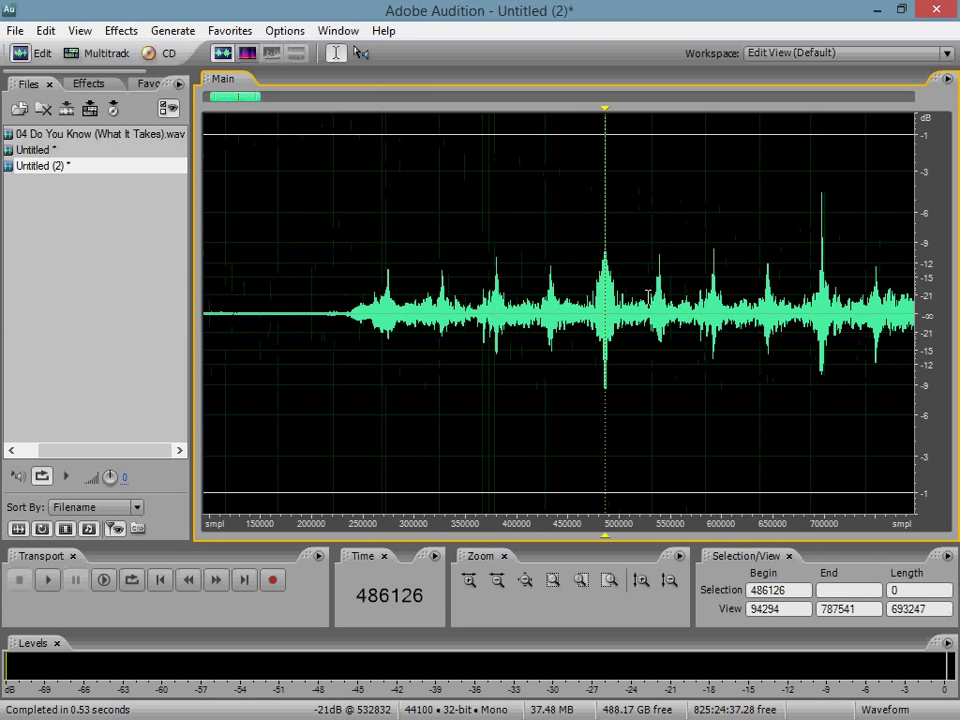
Extend the selection onto the next peak, reading 211642 samples, then reopen 04 Do You Know (What It Takes).wav.
{"action": "left_click", "coordinate": [821, 220], "text": "shift"}
{"action": "scroll", "coordinate": [823, 212], "scroll_direction": "up", "scroll_amount": 6}
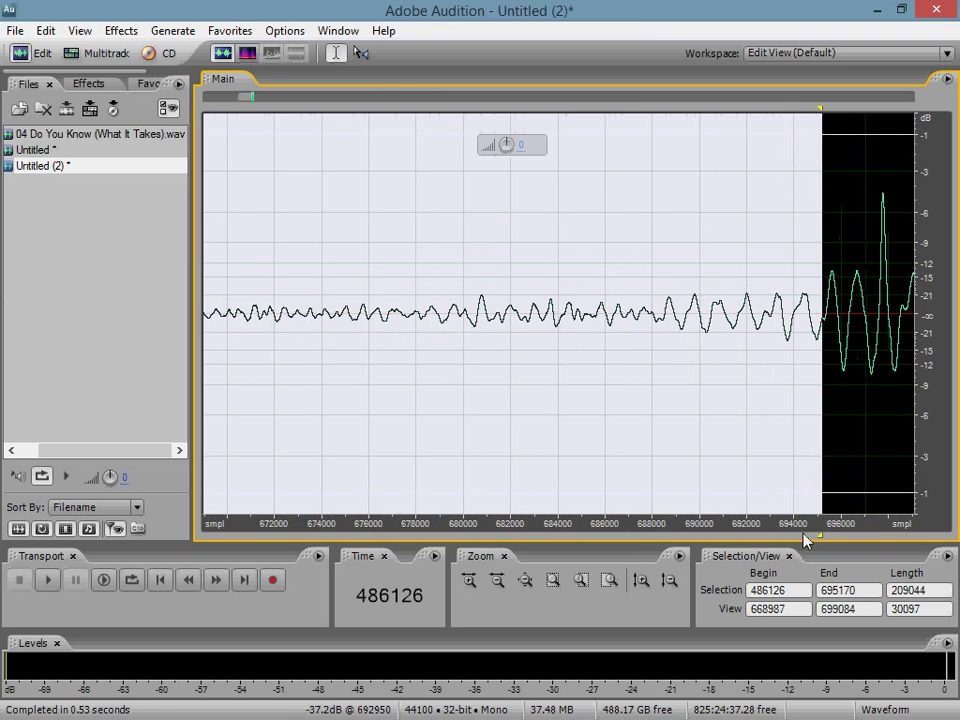
{"action": "left_click_drag", "start_coordinate": [860, 528], "coordinate": [527, 529]}
{"action": "scroll", "coordinate": [600, 200], "scroll_direction": "up", "scroll_amount": 5}
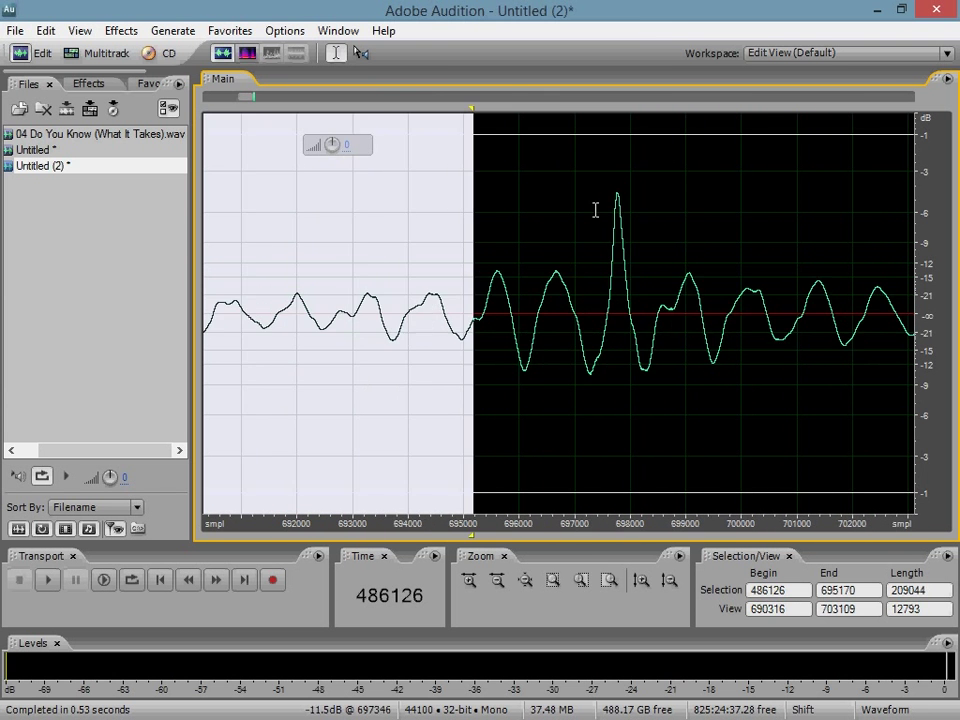
{"action": "left_click_drag", "start_coordinate": [365, 112], "coordinate": [617, 112]}
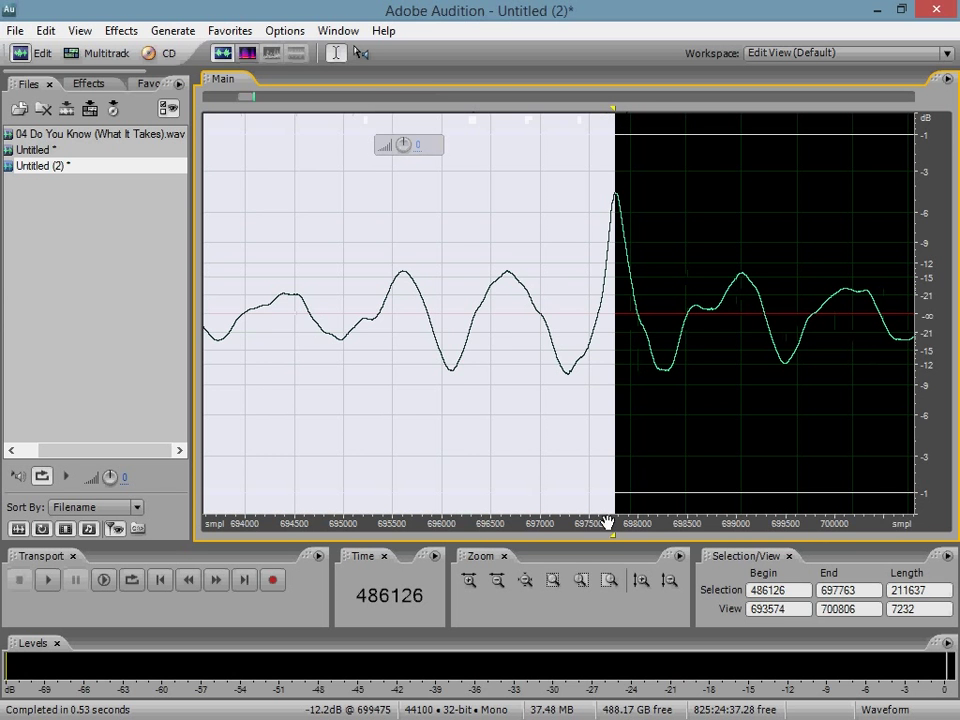
{"action": "scroll", "coordinate": [607, 523], "scroll_direction": "up", "scroll_amount": 5}
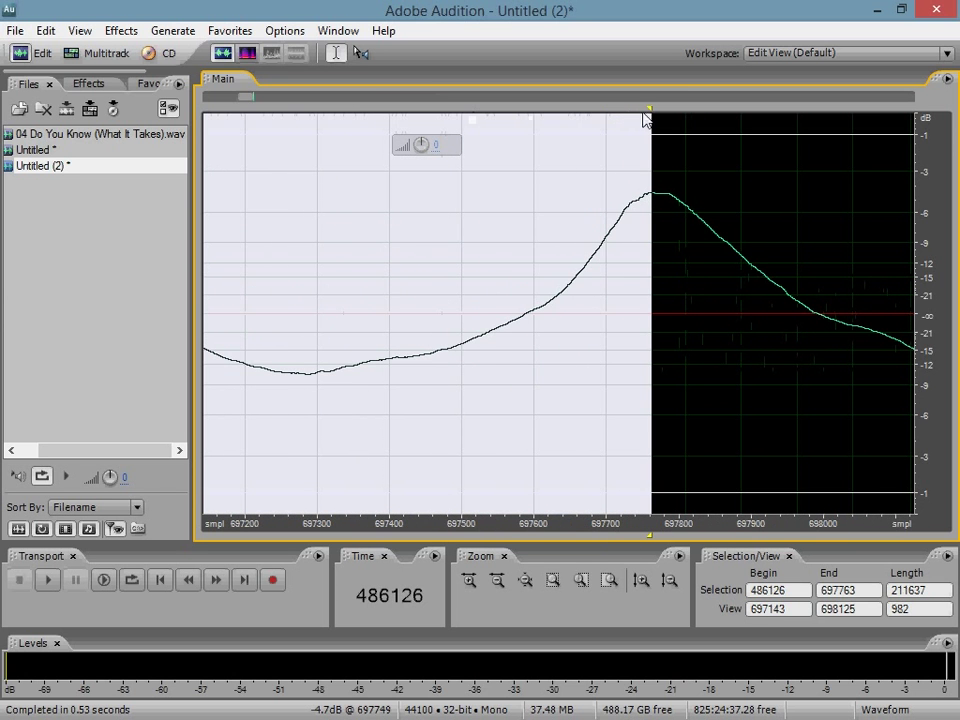
{"action": "left_click_drag", "start_coordinate": [650, 116], "coordinate": [654, 116]}
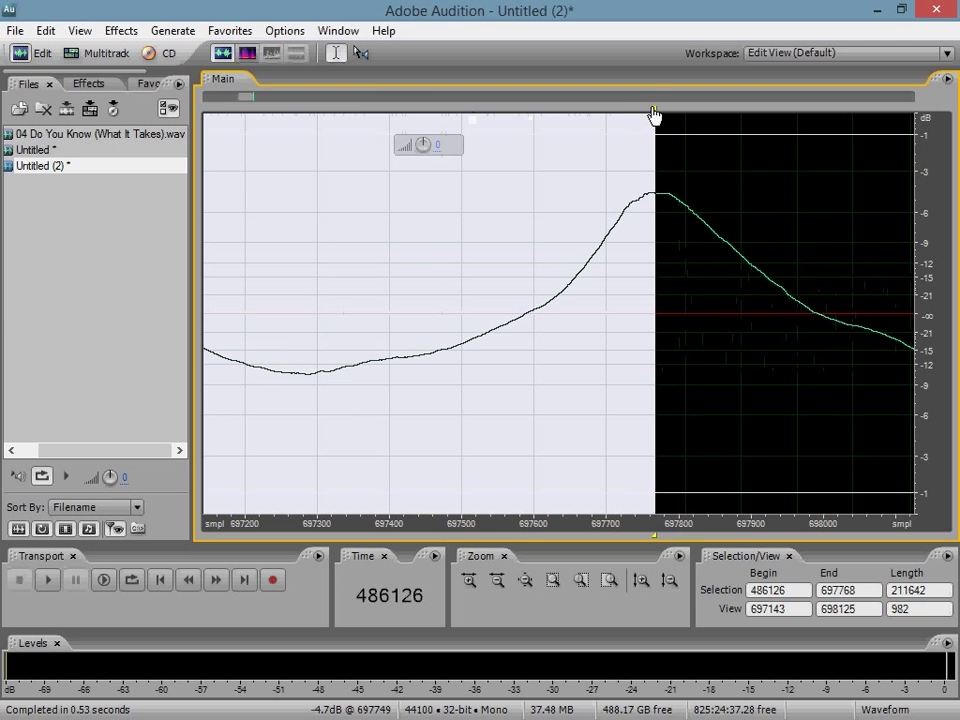
{"action": "double_click", "coordinate": [928, 593]}
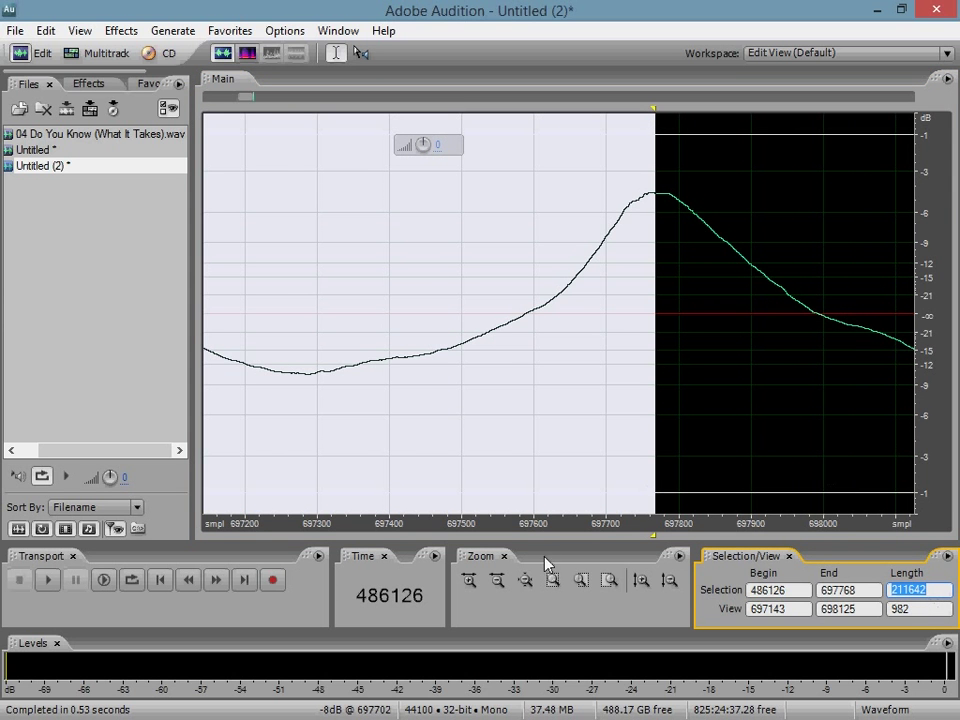
{"action": "scroll", "coordinate": [508, 521], "scroll_direction": "down", "scroll_amount": 5}
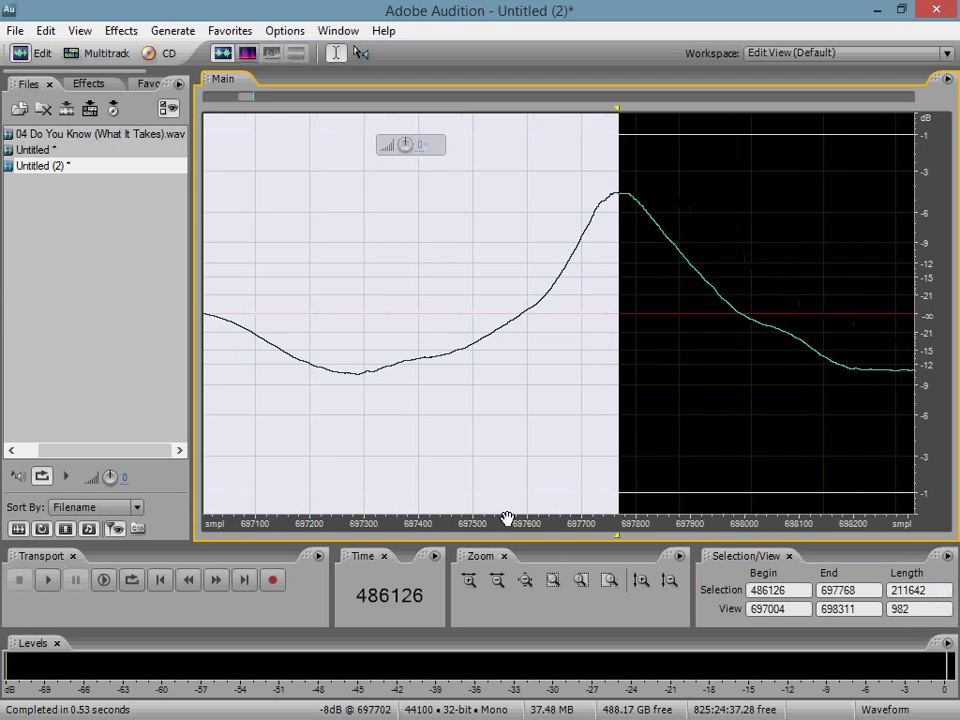
{"action": "double_click", "coordinate": [133, 133]}
Play the song, zoom into its opening beats, and place the start point at sample 326778.
{"action": "left_click", "coordinate": [226, 236]}
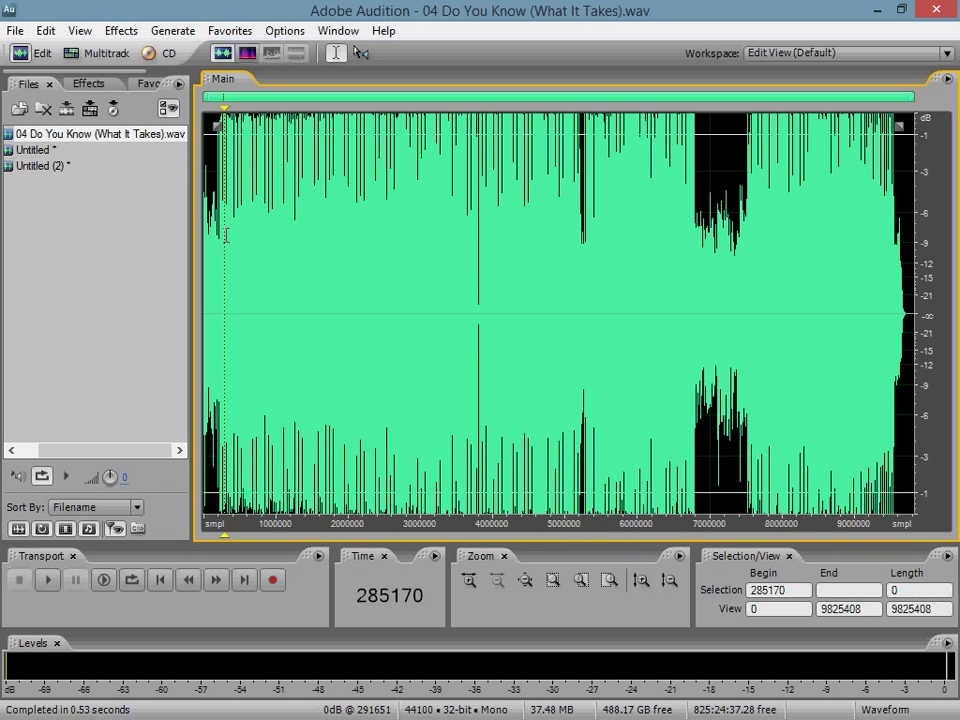
{"action": "scroll", "coordinate": [233, 249], "scroll_direction": "up", "scroll_amount": 4}
{"action": "scroll", "coordinate": [233, 249], "scroll_direction": "down", "scroll_amount": 1}
{"action": "scroll", "coordinate": [237, 260], "scroll_direction": "left", "scroll_amount": 1}
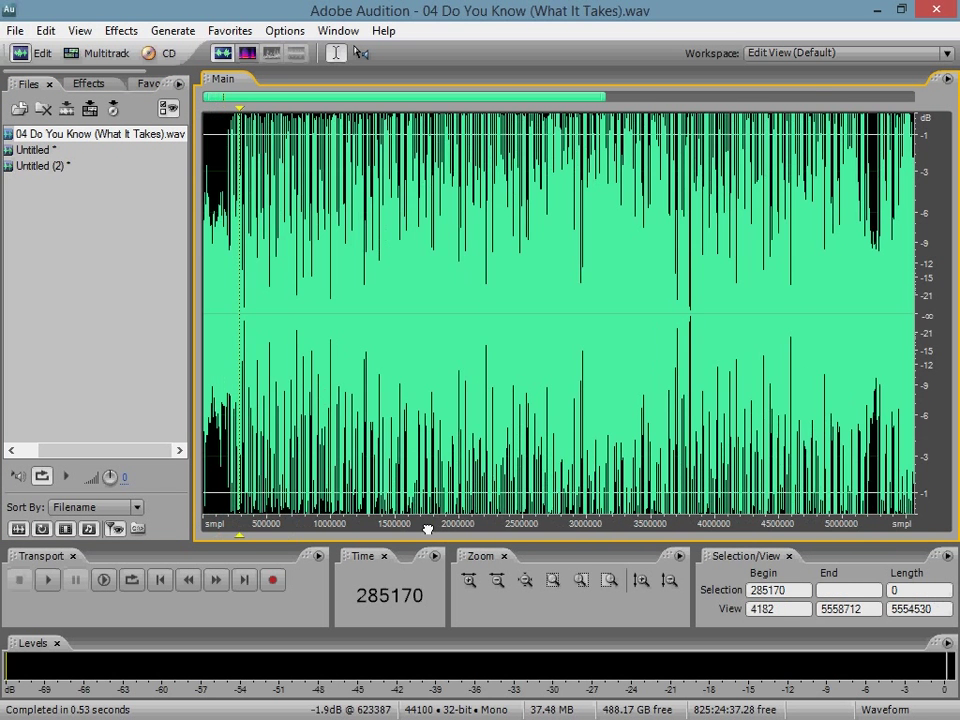
{"action": "key", "text": "space"}
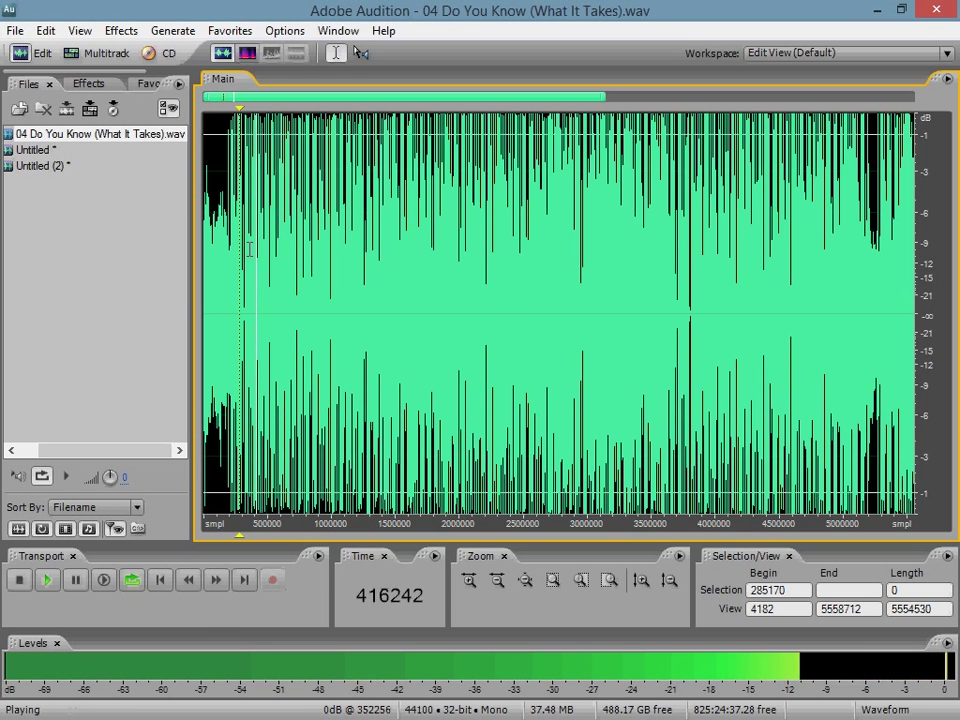
{"action": "key", "text": "space"}
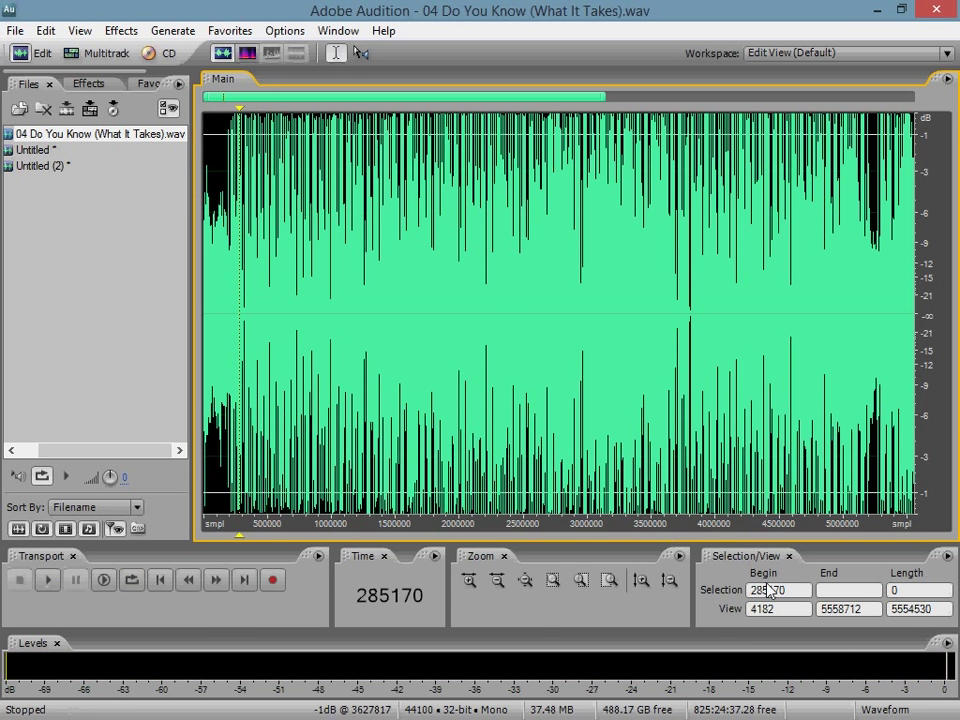
{"action": "left_click_drag", "start_coordinate": [217, 523], "coordinate": [308, 523]}
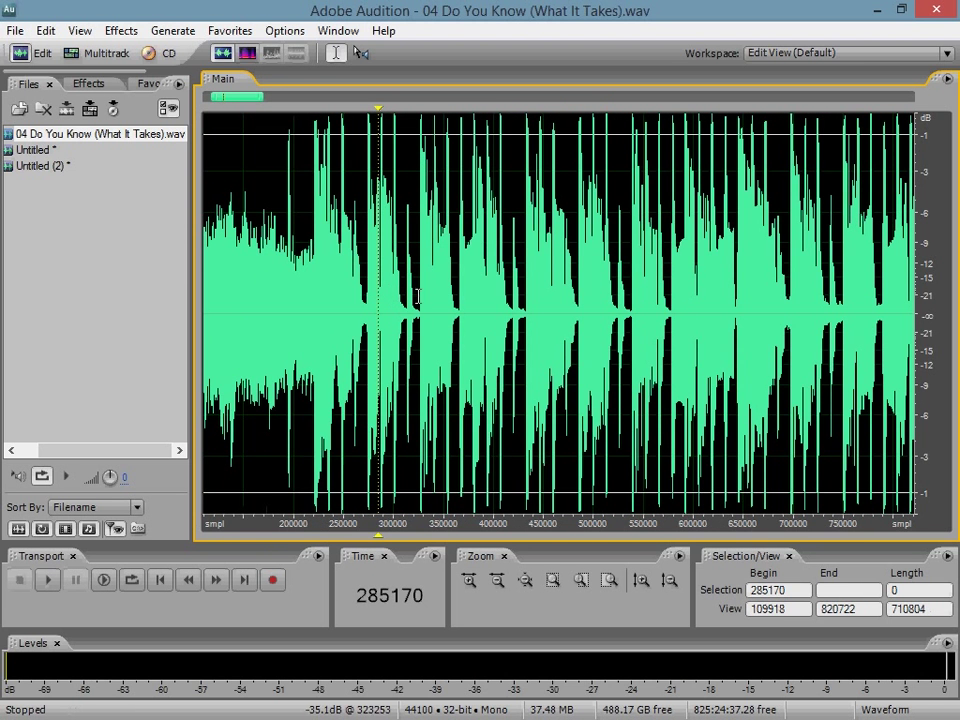
{"action": "scroll", "coordinate": [418, 307], "scroll_direction": "up", "scroll_amount": 10}
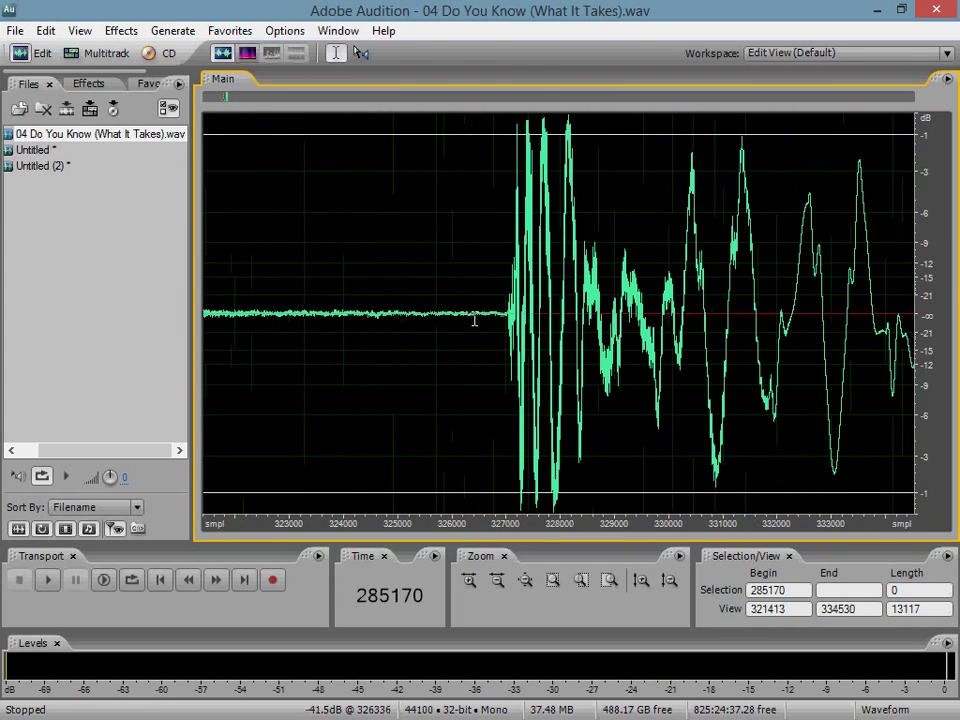
{"action": "left_click", "coordinate": [495, 320]}
{"action": "scroll", "coordinate": [500, 325], "scroll_direction": "up", "scroll_amount": 5}
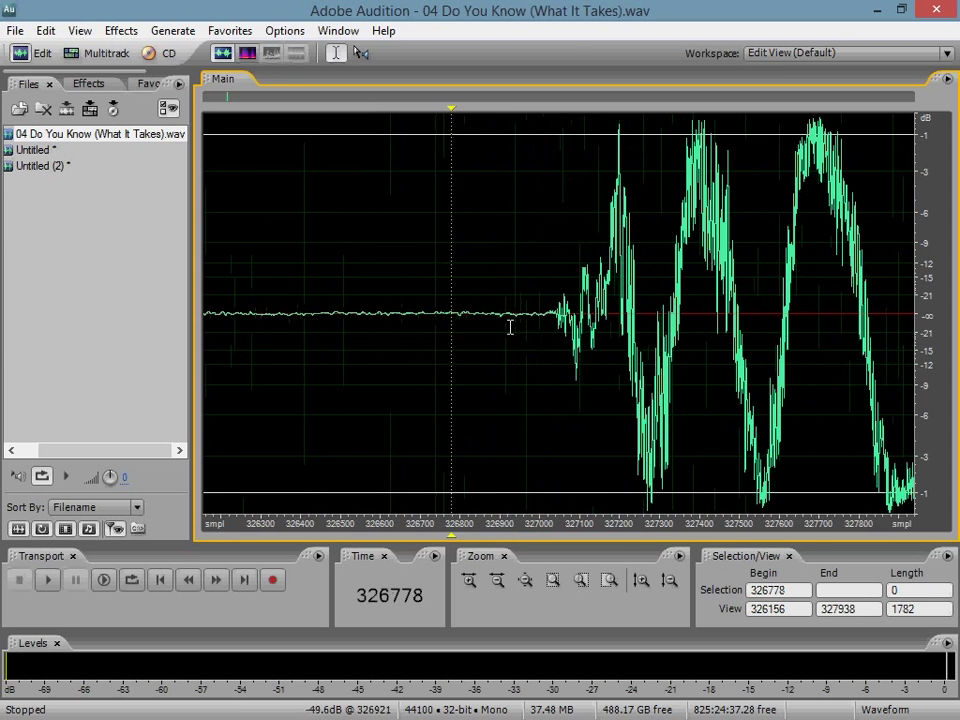
Snap the start point from sample 327000 inward to the zero crossing at 327014.
{"action": "left_click", "coordinate": [540, 326]}
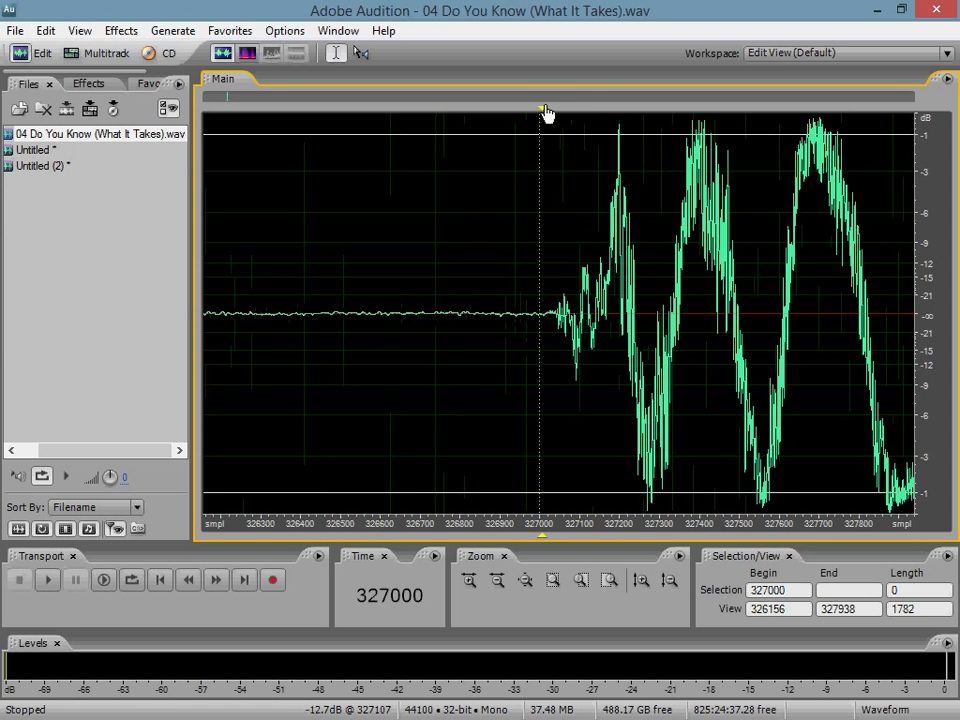
{"action": "left_click", "coordinate": [46, 30]}
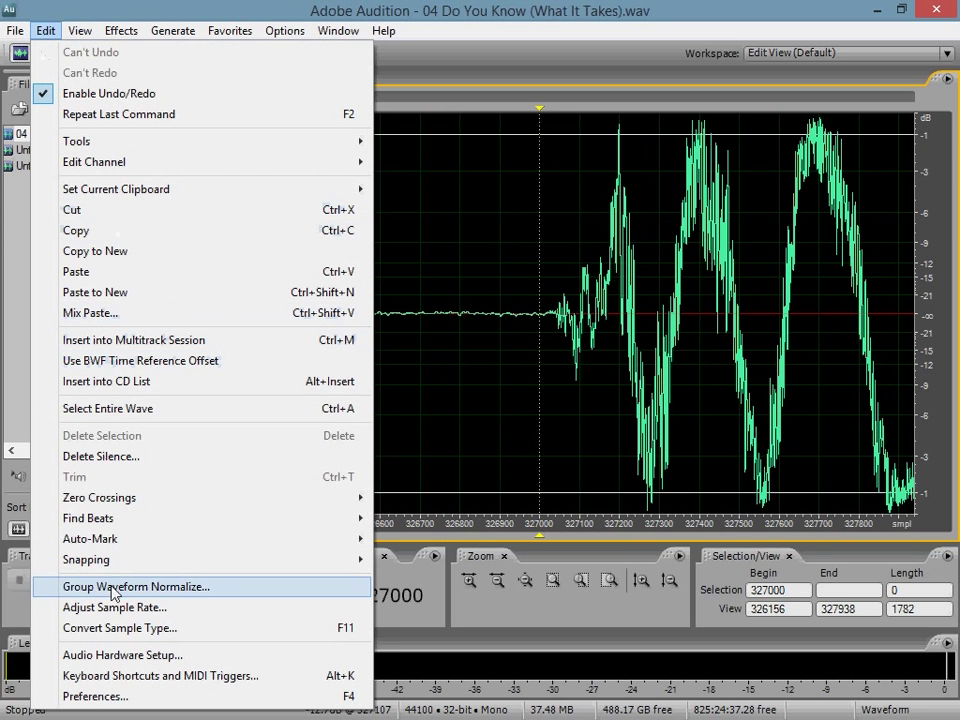
{"action": "mouse_move", "coordinate": [127, 504]}
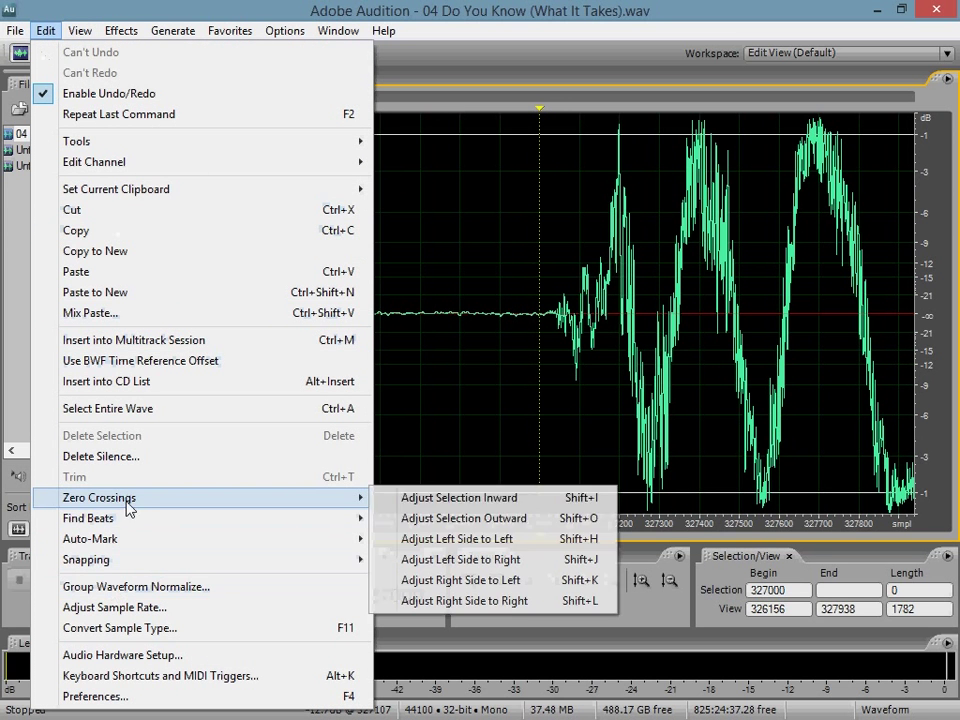
{"action": "left_click", "coordinate": [490, 498]}
{"action": "scroll", "coordinate": [525, 330], "scroll_direction": "up", "scroll_amount": 5}
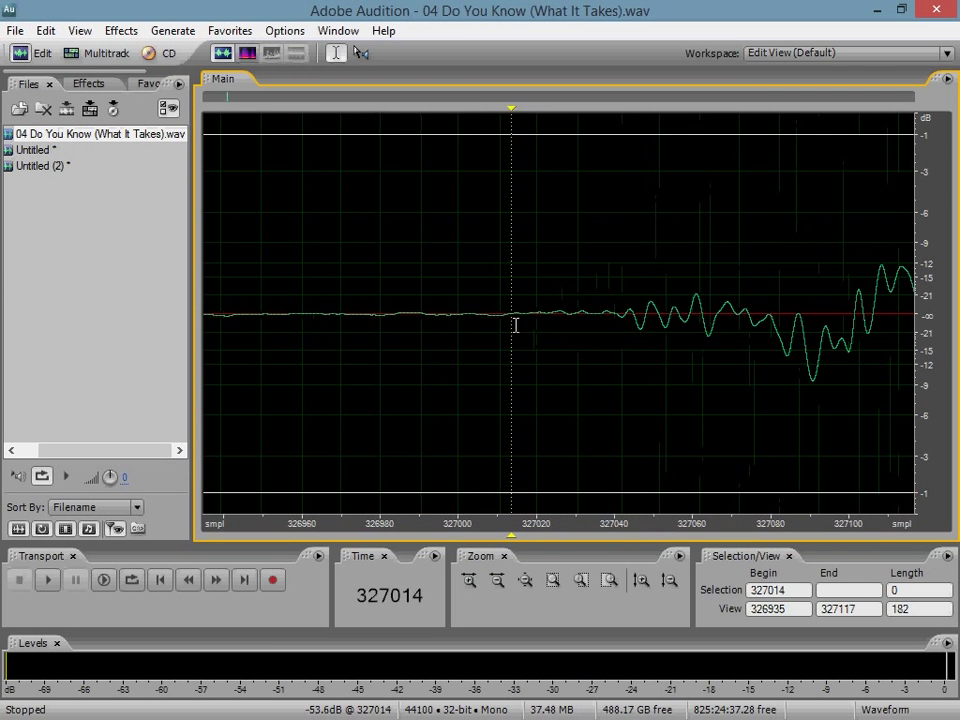
{"action": "scroll", "coordinate": [511, 326], "scroll_direction": "down", "scroll_amount": 10}
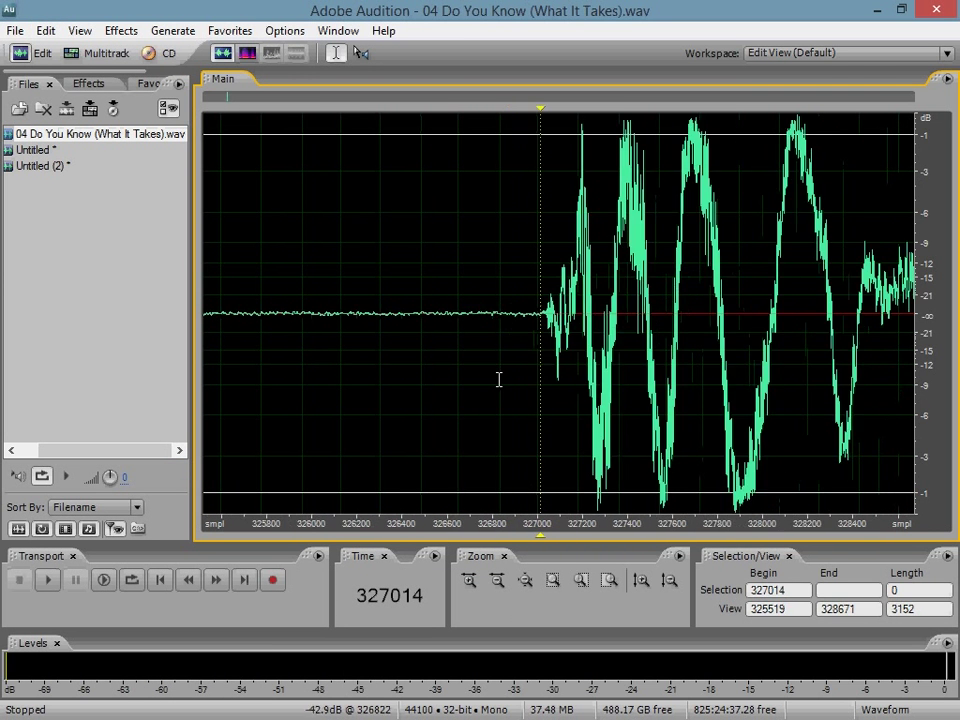
Set the selection length to 211642 samples, spanning samples 327014 to 538656, and view the whole loop.
{"action": "left_click_drag", "start_coordinate": [687, 522], "coordinate": [418, 495]}
{"action": "left_click", "coordinate": [913, 590]}
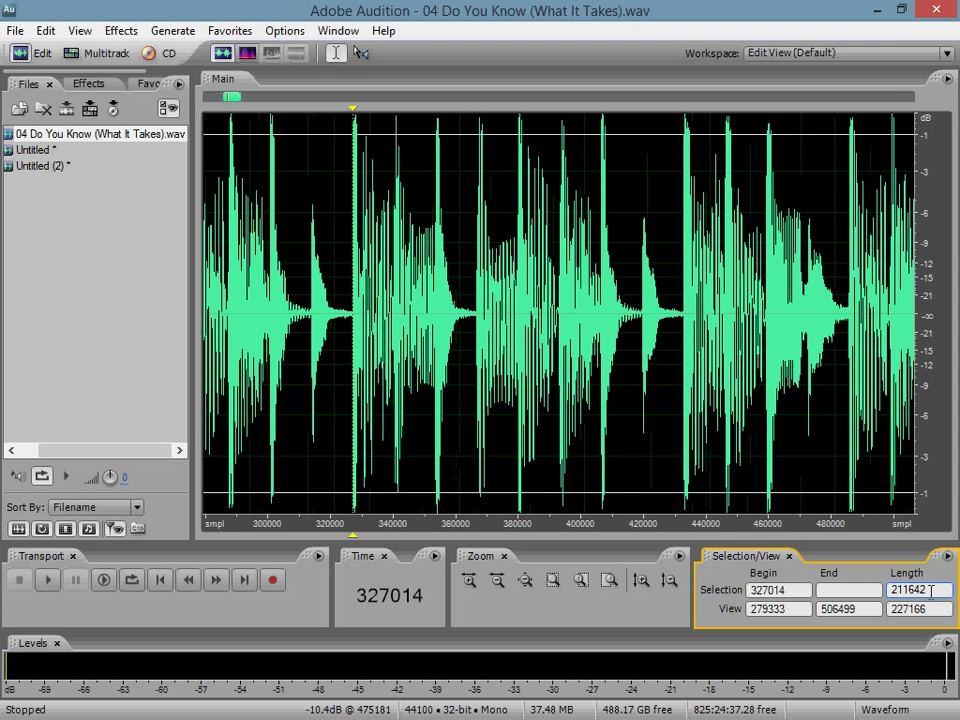
{"action": "key", "text": "Return"}
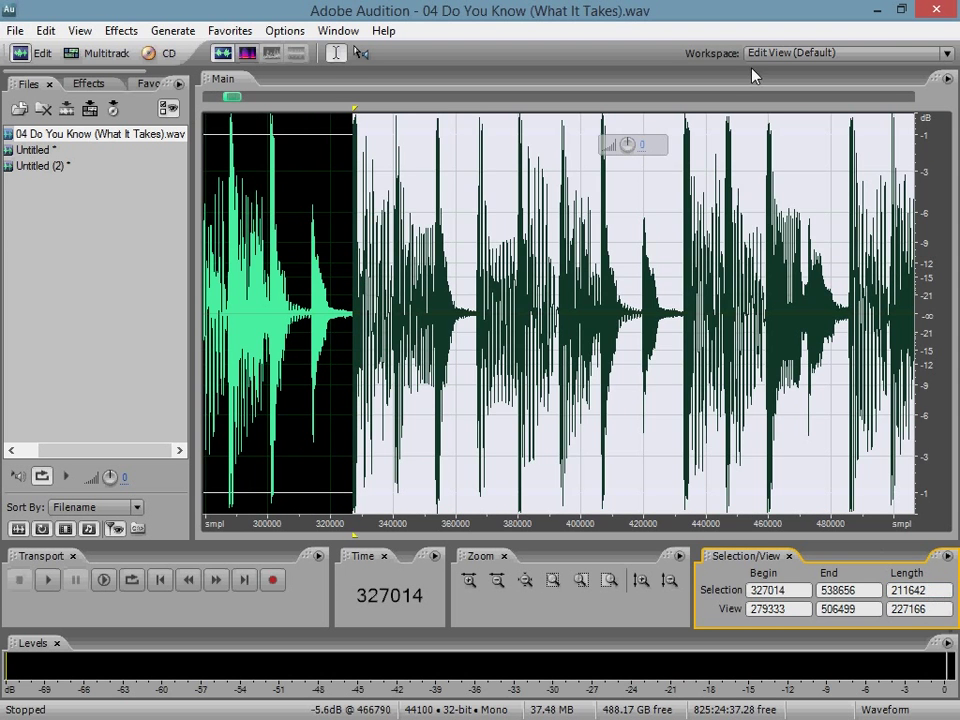
{"action": "left_click_drag", "start_coordinate": [741, 528], "coordinate": [591, 527]}
{"action": "scroll", "coordinate": [591, 527], "scroll_direction": "down", "scroll_amount": 1}
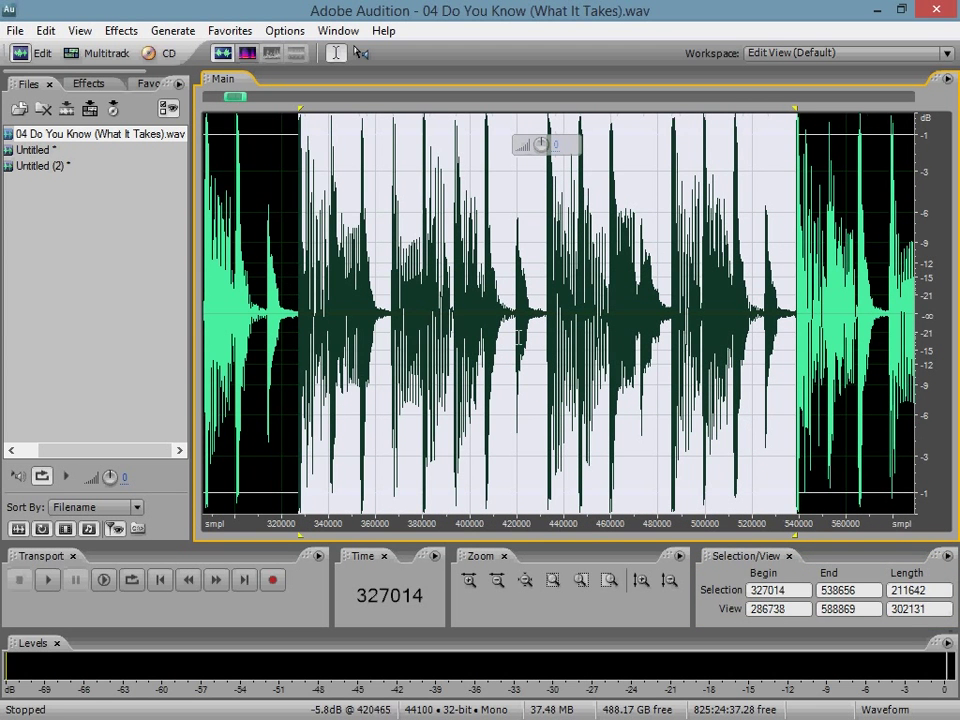
{"action": "key", "text": "space"}
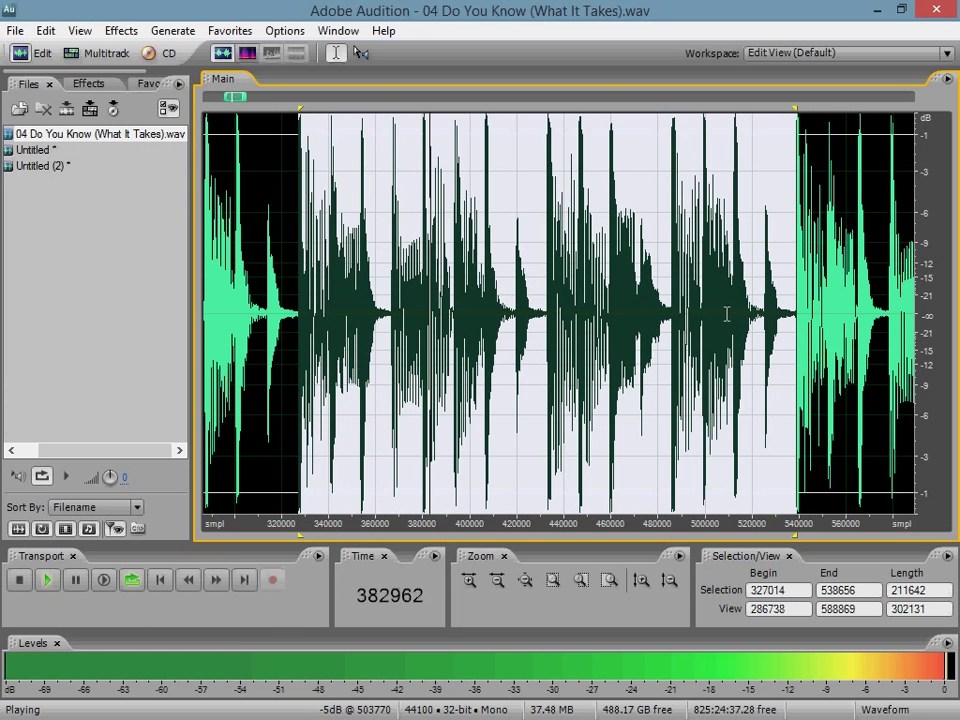
{"action": "left_click", "coordinate": [21, 582]}
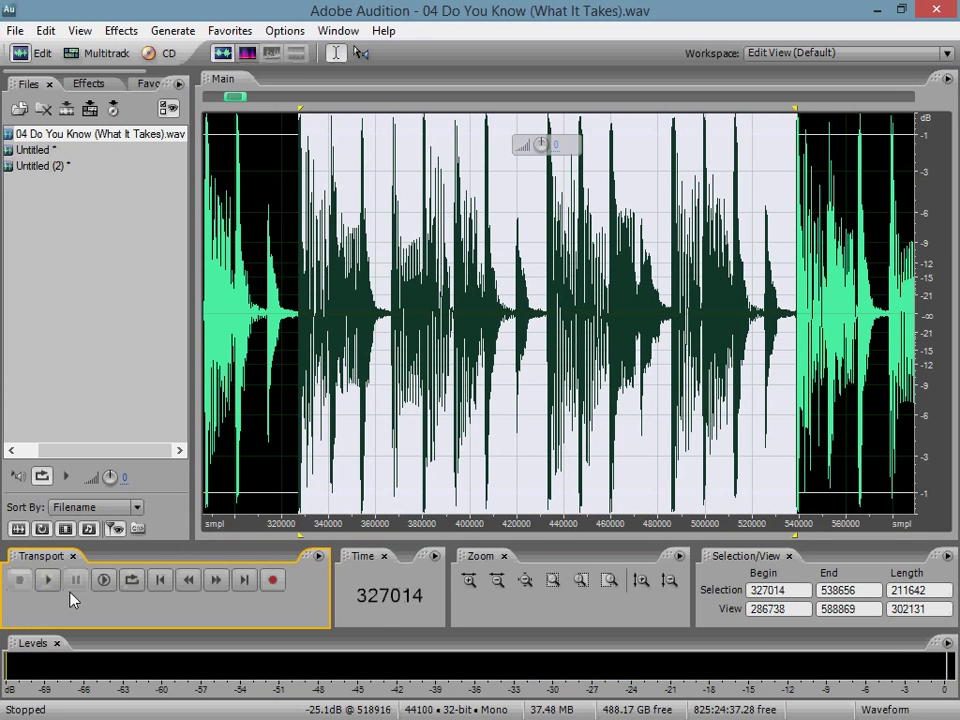